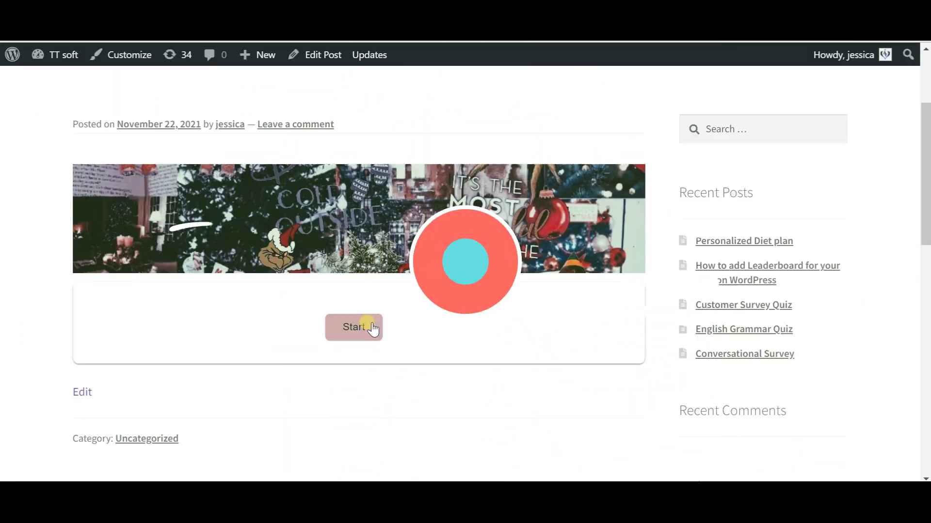
Answer No to the food allergies question and enter the preferable date, starting from 03/11.
{"action": "scroll", "coordinate": [441, 310], "scroll_direction": "down", "scroll_amount": 7}
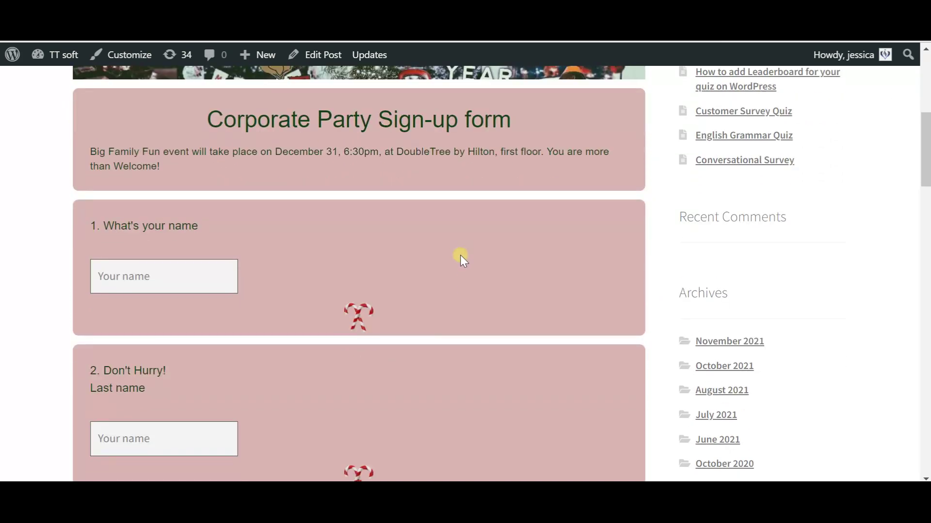
{"action": "scroll", "coordinate": [464, 250], "scroll_direction": "down", "scroll_amount": 8}
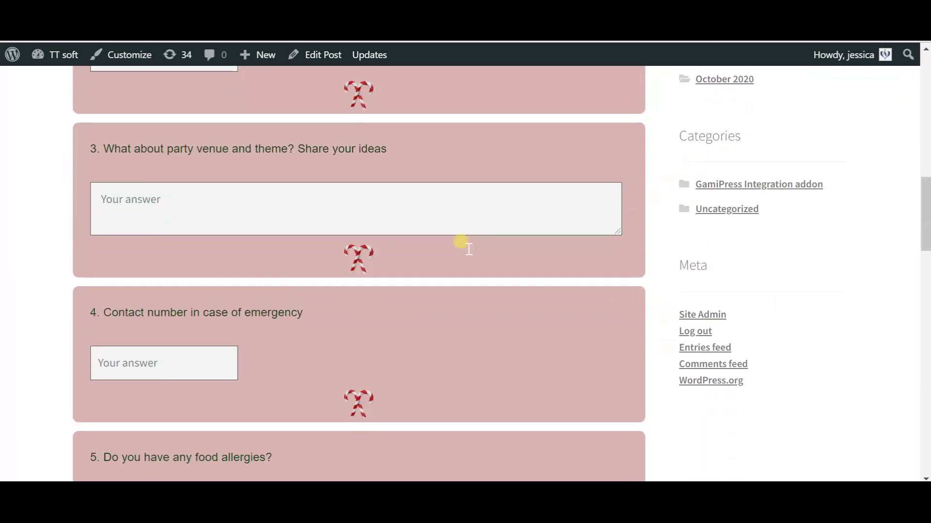
{"action": "scroll", "coordinate": [473, 249], "scroll_direction": "down", "scroll_amount": 3}
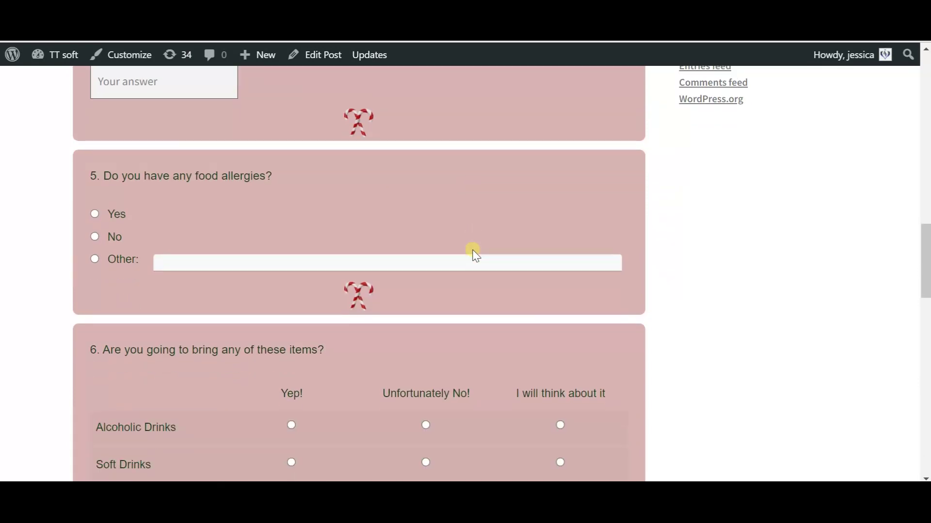
{"action": "left_click", "coordinate": [96, 232]}
{"action": "scroll", "coordinate": [260, 194], "scroll_direction": "down", "scroll_amount": 5}
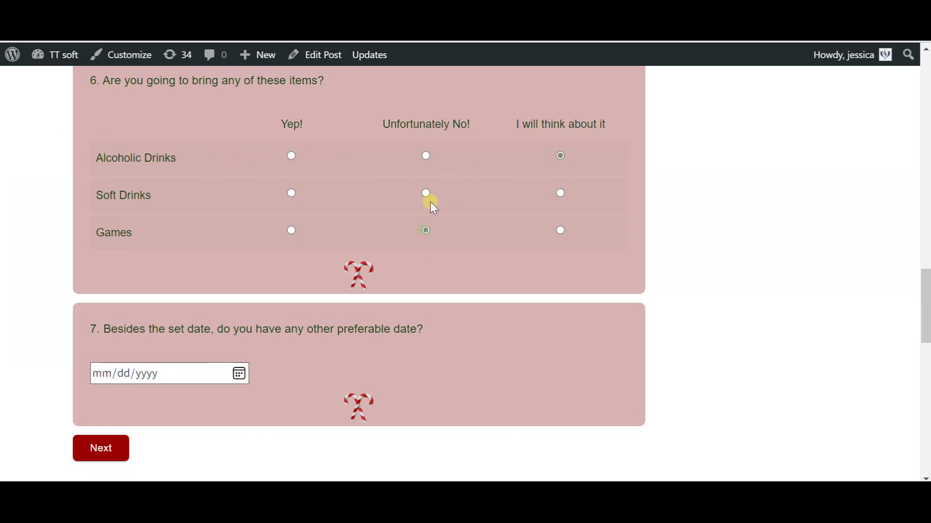
{"action": "scroll", "coordinate": [305, 240], "scroll_direction": "down", "scroll_amount": 1}
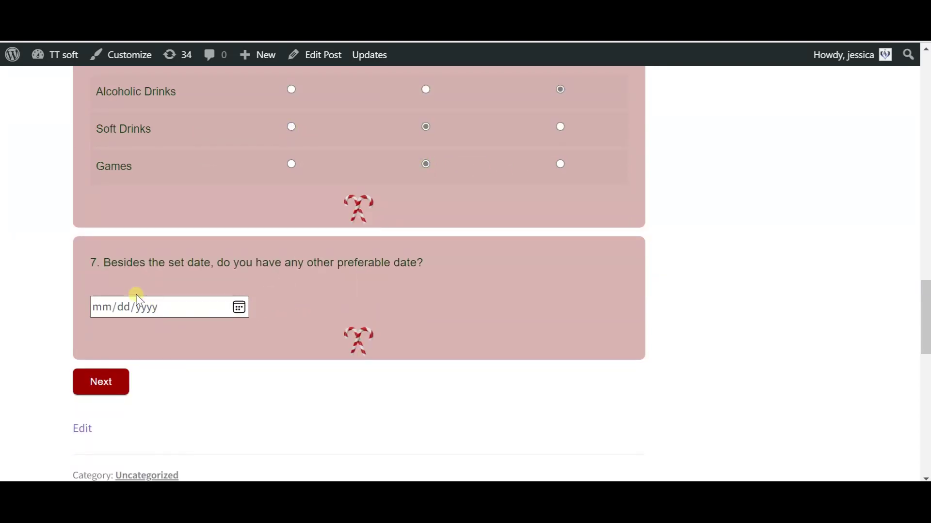
{"action": "left_click", "coordinate": [109, 308]}
{"action": "type", "text": "03/11/yyyy"}
{"action": "left_click", "coordinate": [117, 307]}
{"action": "type", "text": "020"}
On the next section, enter a phone number and a saved email address, then submit the survey.
{"action": "left_click", "coordinate": [119, 383]}
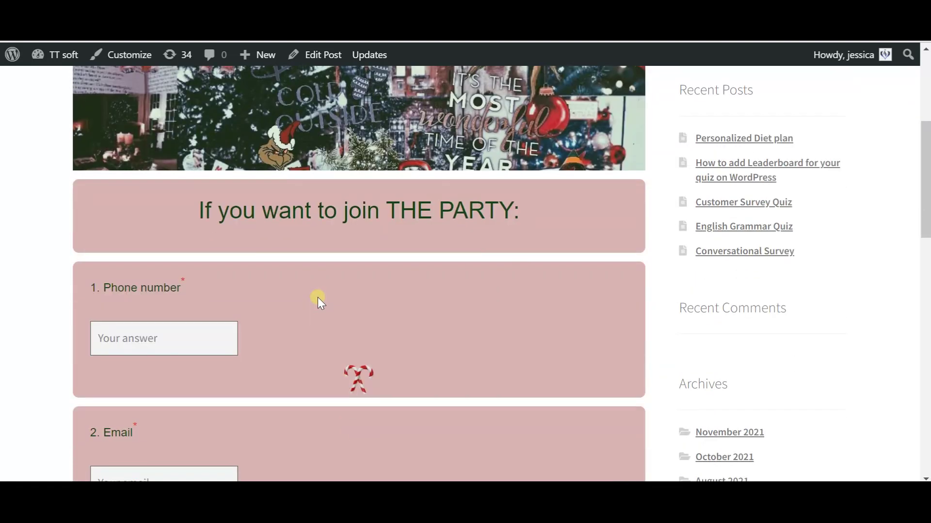
{"action": "scroll", "coordinate": [297, 271], "scroll_direction": "down", "scroll_amount": 1}
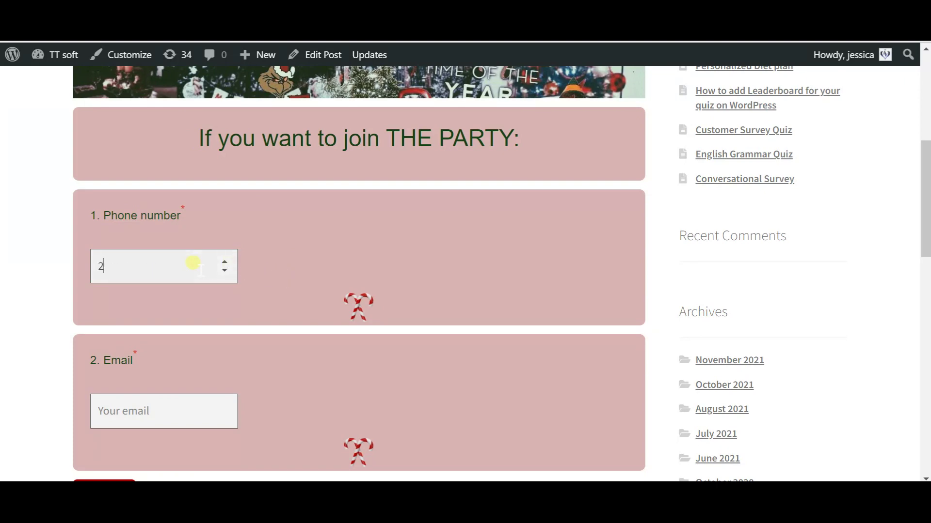
{"action": "type", "text": "222222"}
{"action": "scroll", "coordinate": [198, 299], "scroll_direction": "down", "scroll_amount": 2}
{"action": "left_click", "coordinate": [181, 281]}
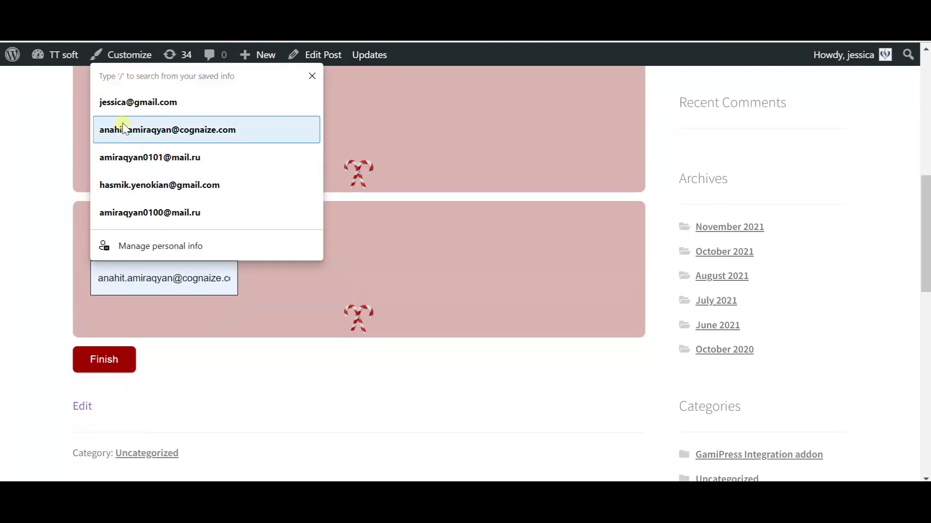
{"action": "left_click", "coordinate": [131, 103]}
{"action": "left_click", "coordinate": [103, 360]}
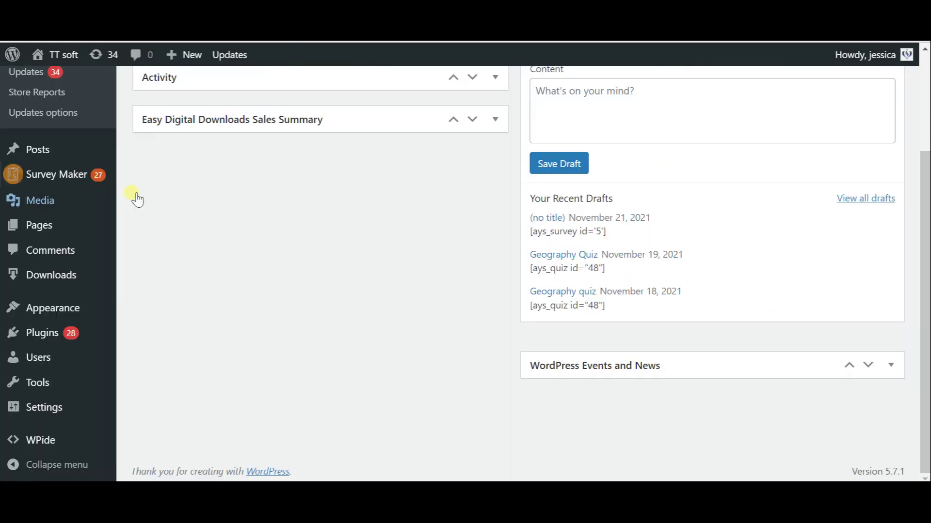
Open the Event Sign-up Form from the Survey Maker surveys list for editing.
{"action": "mouse_move", "coordinate": [59, 184]}
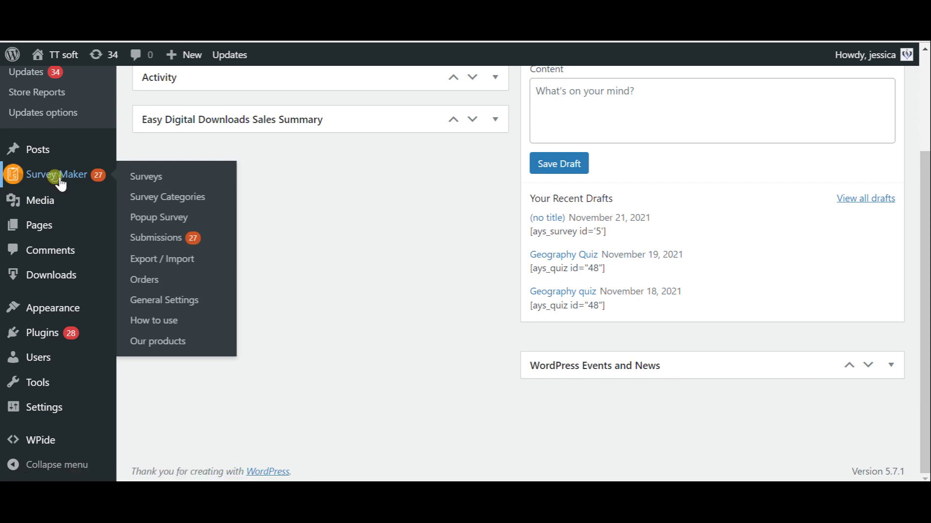
{"action": "left_click", "coordinate": [59, 181]}
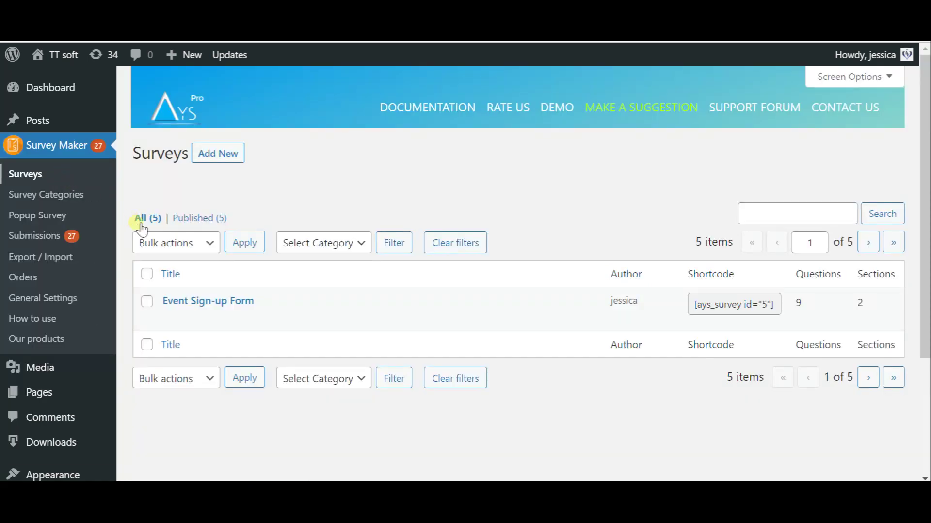
{"action": "left_click", "coordinate": [206, 302]}
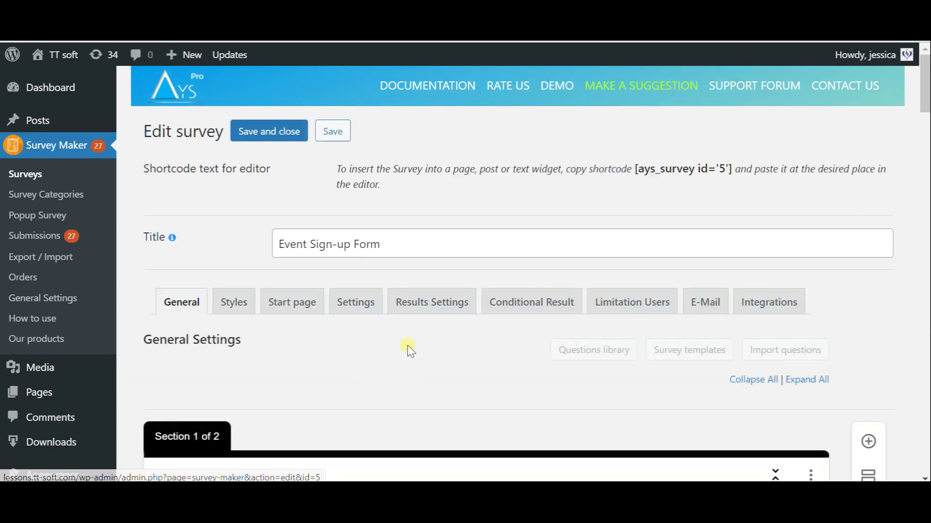
{"action": "scroll", "coordinate": [388, 318], "scroll_direction": "down", "scroll_amount": 3}
{"action": "scroll", "coordinate": [375, 235], "scroll_direction": "up", "scroll_amount": 1}
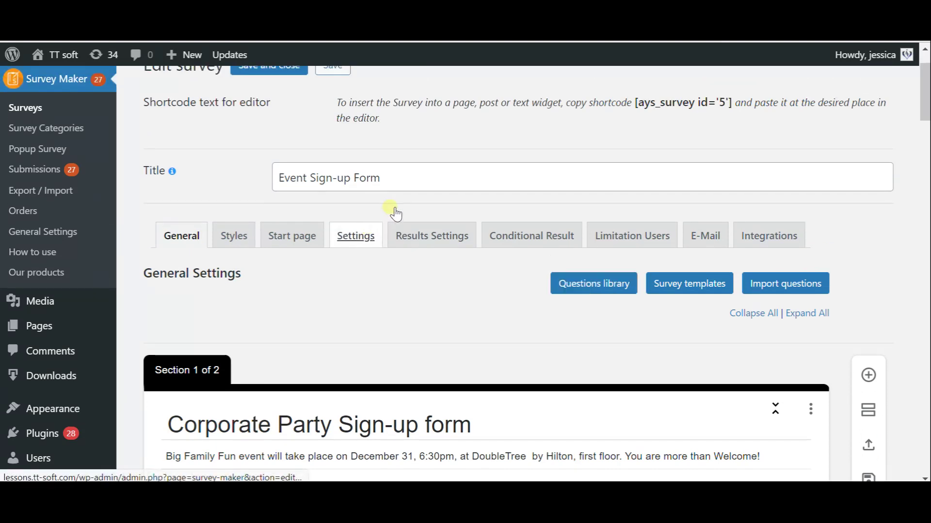
{"action": "left_click_drag", "start_coordinate": [407, 182], "coordinate": [268, 191]}
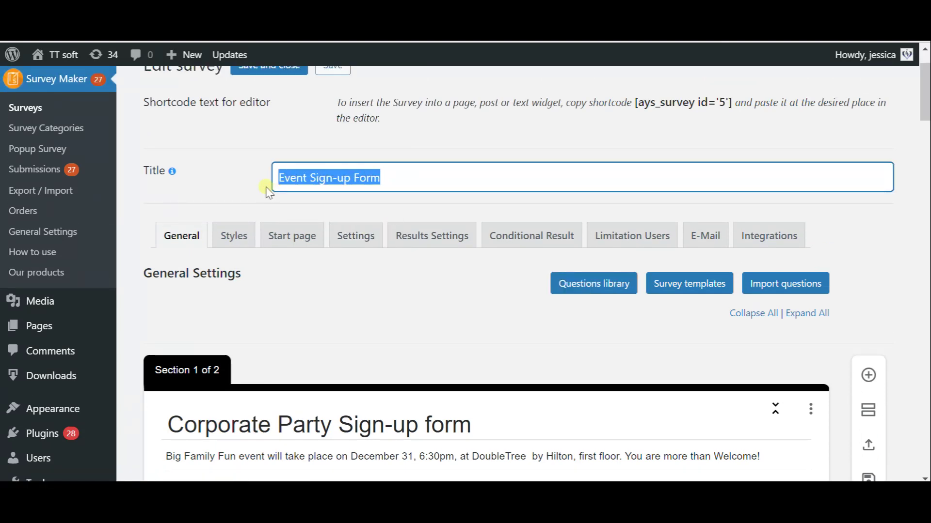
{"action": "left_click", "coordinate": [333, 306]}
{"action": "scroll", "coordinate": [334, 309], "scroll_direction": "down", "scroll_amount": 4}
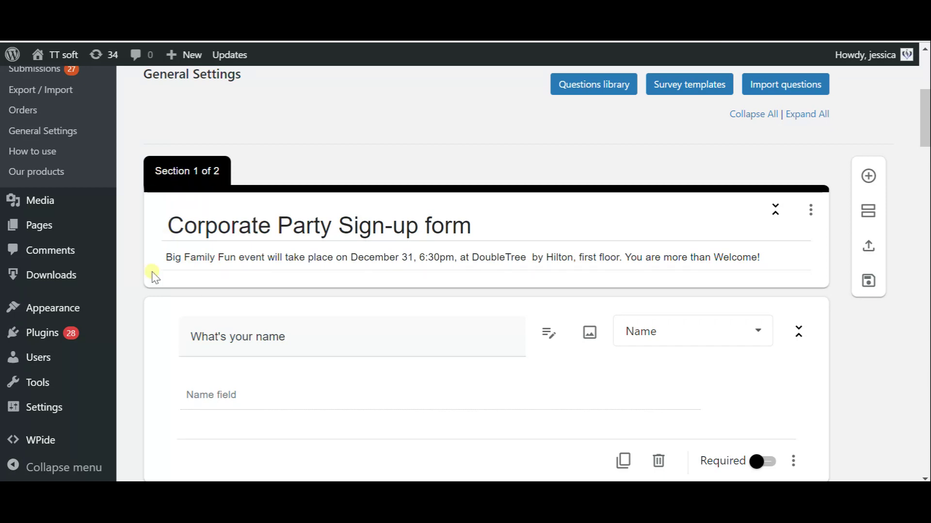
{"action": "scroll", "coordinate": [470, 249], "scroll_direction": "down", "scroll_amount": 2}
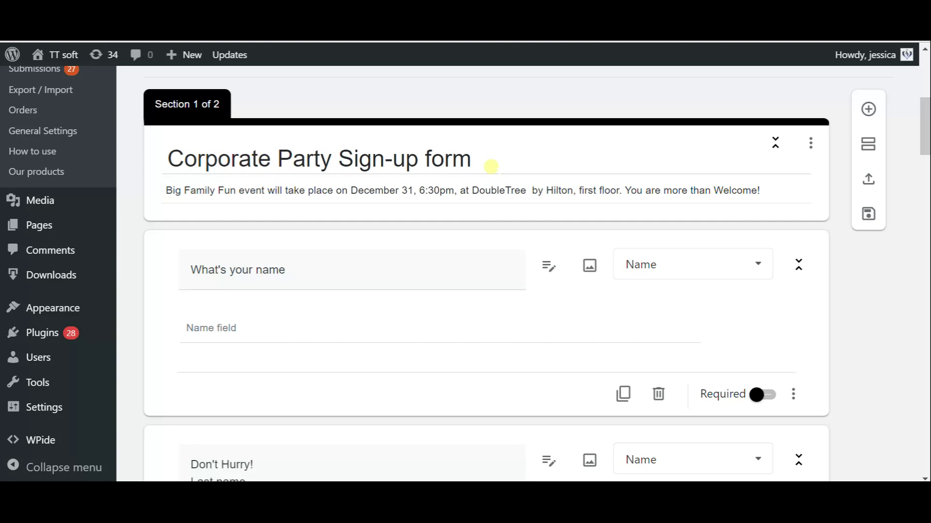
{"action": "left_click_drag", "start_coordinate": [491, 166], "coordinate": [162, 175]}
{"action": "left_click", "coordinate": [175, 190]}
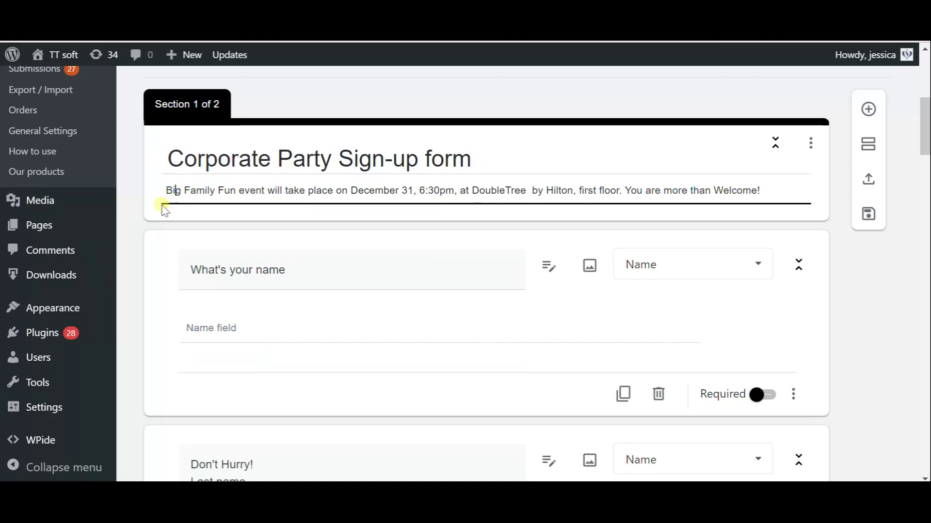
{"action": "left_click", "coordinate": [173, 201]}
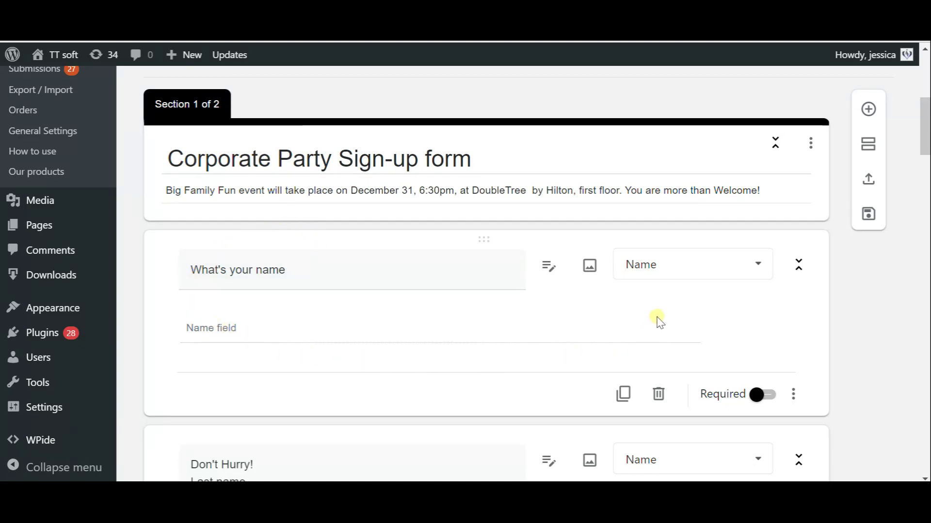
{"action": "scroll", "coordinate": [635, 312], "scroll_direction": "down", "scroll_amount": 1}
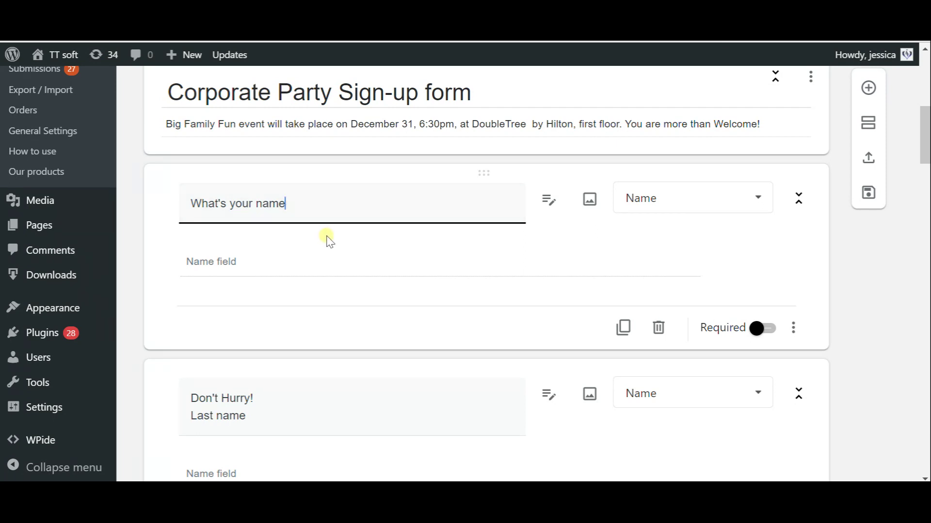
{"action": "left_click", "coordinate": [711, 209]}
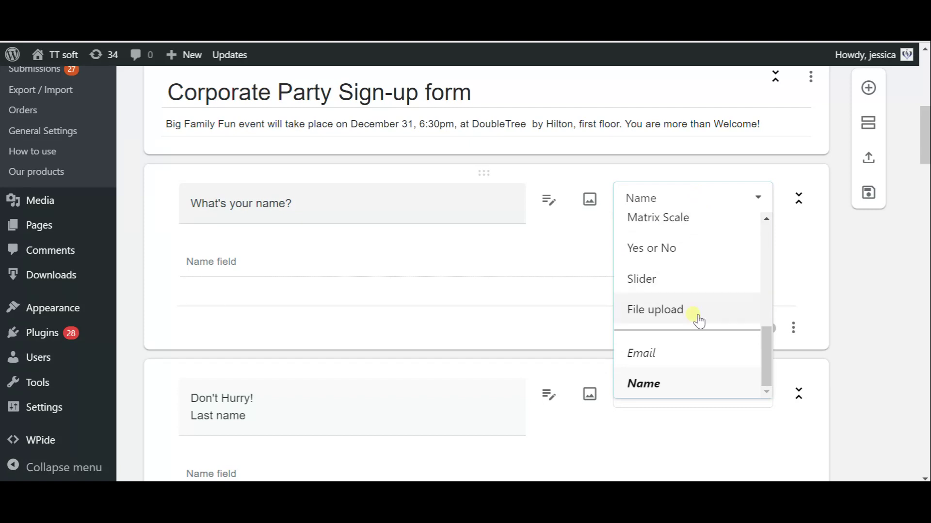
{"action": "scroll", "coordinate": [689, 270], "scroll_direction": "up", "scroll_amount": 2}
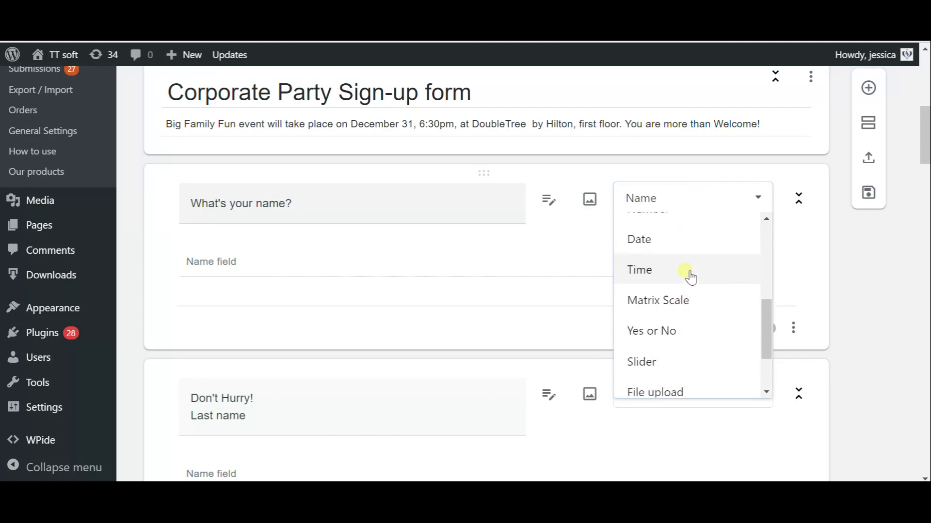
{"action": "scroll", "coordinate": [693, 233], "scroll_direction": "down", "scroll_amount": 2}
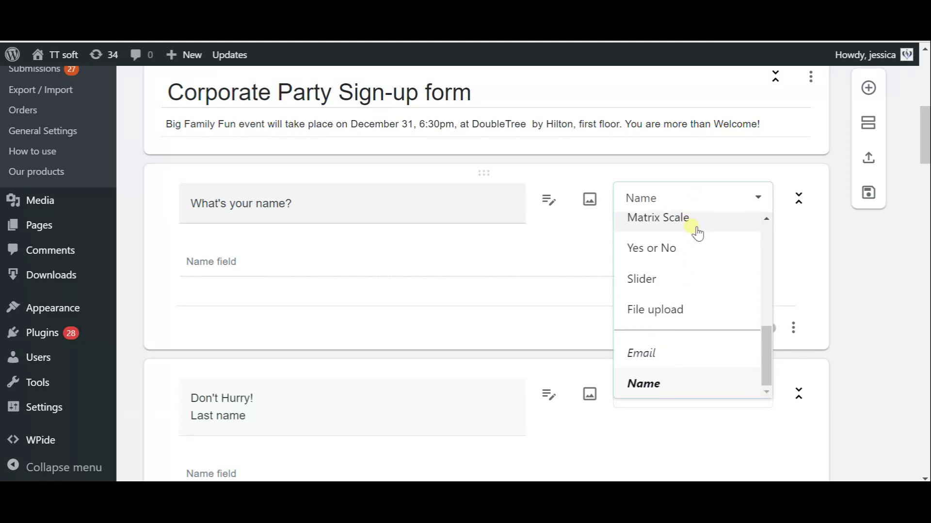
{"action": "left_click", "coordinate": [661, 384]}
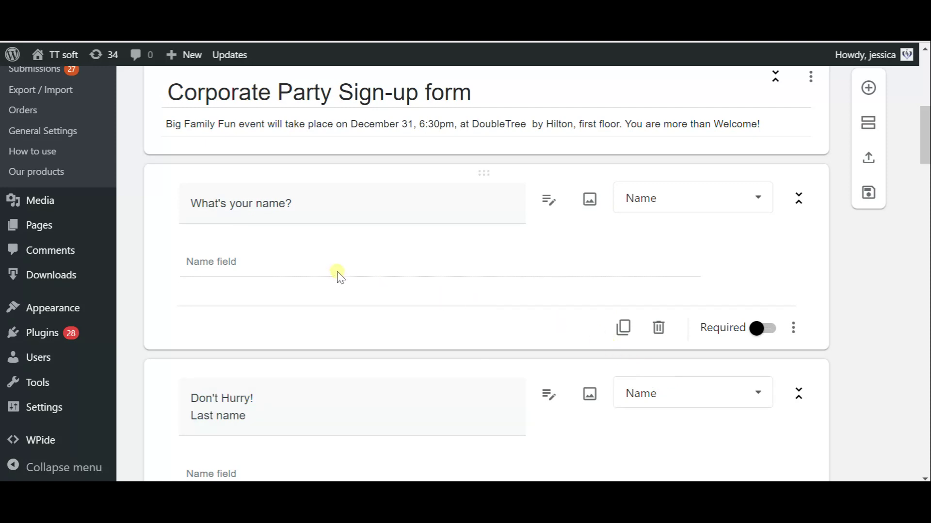
{"action": "scroll", "coordinate": [341, 277], "scroll_direction": "down", "scroll_amount": 1}
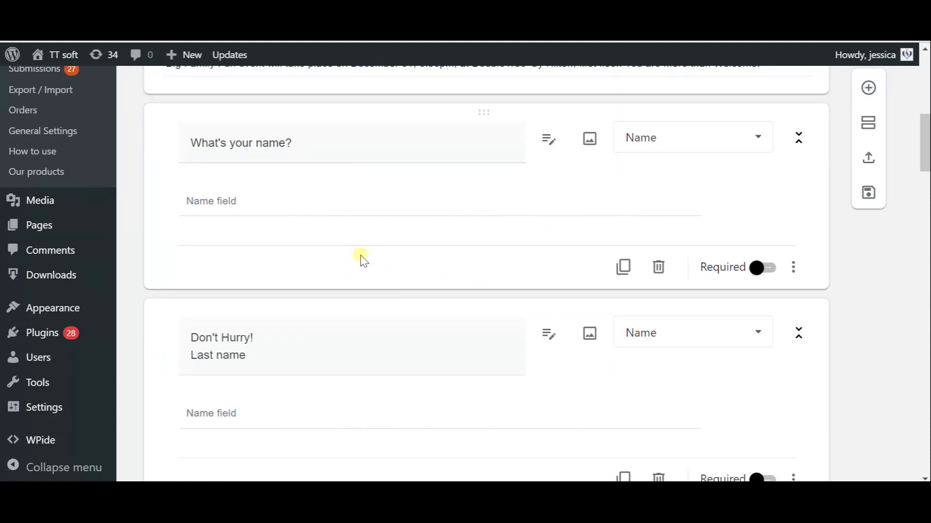
{"action": "left_click", "coordinate": [770, 265]}
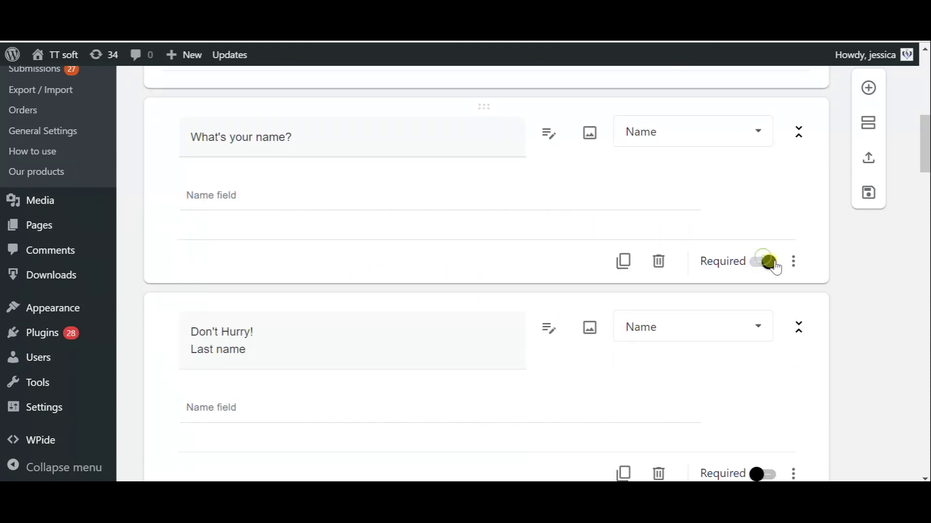
{"action": "left_click", "coordinate": [773, 266]}
{"action": "scroll", "coordinate": [470, 256], "scroll_direction": "down", "scroll_amount": 3}
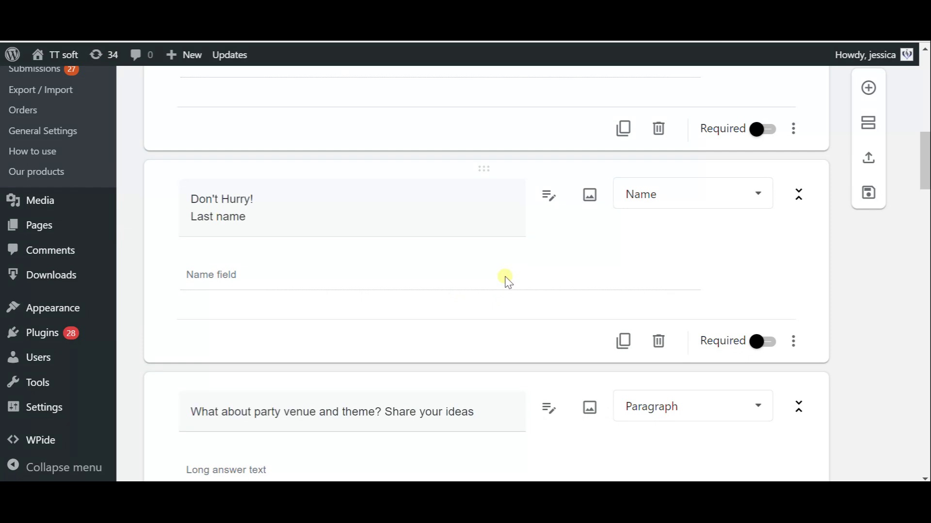
{"action": "scroll", "coordinate": [508, 282], "scroll_direction": "down", "scroll_amount": 4}
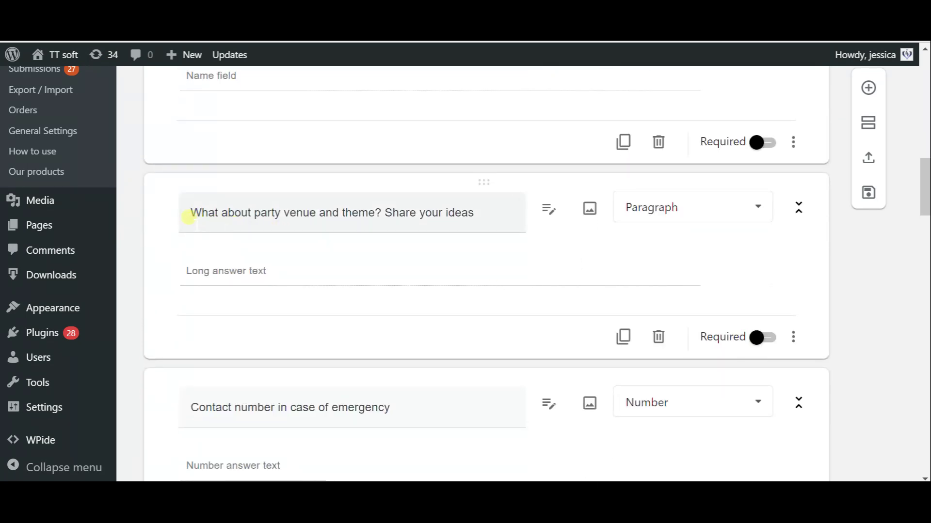
{"action": "left_click", "coordinate": [189, 218]}
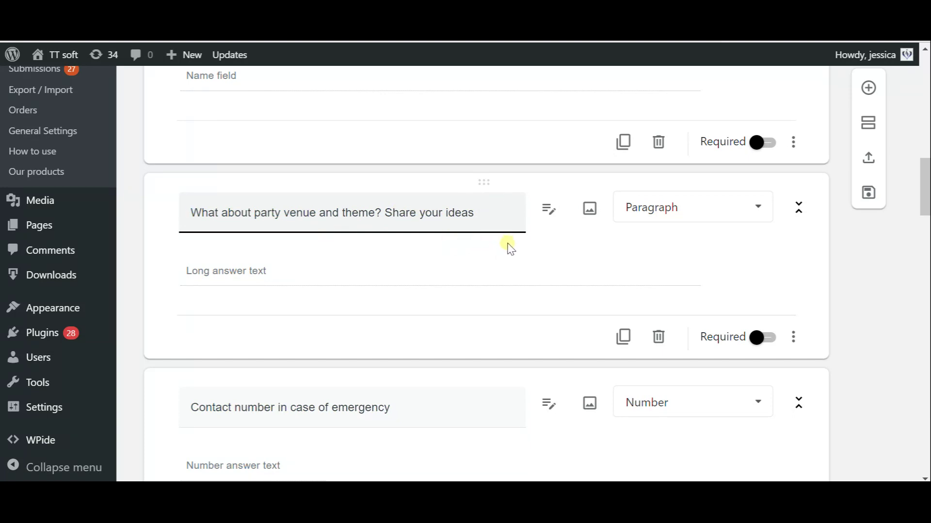
{"action": "scroll", "coordinate": [508, 247], "scroll_direction": "down", "scroll_amount": 1}
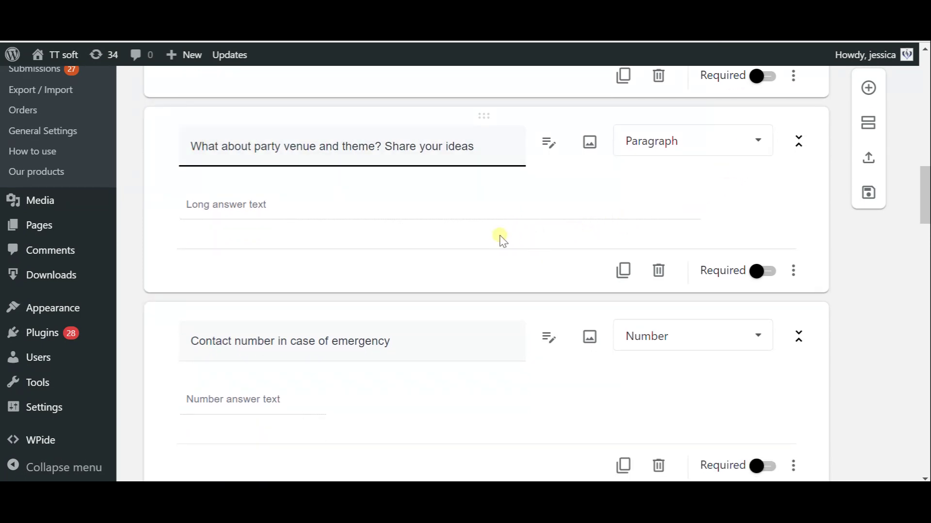
{"action": "left_click", "coordinate": [754, 142]}
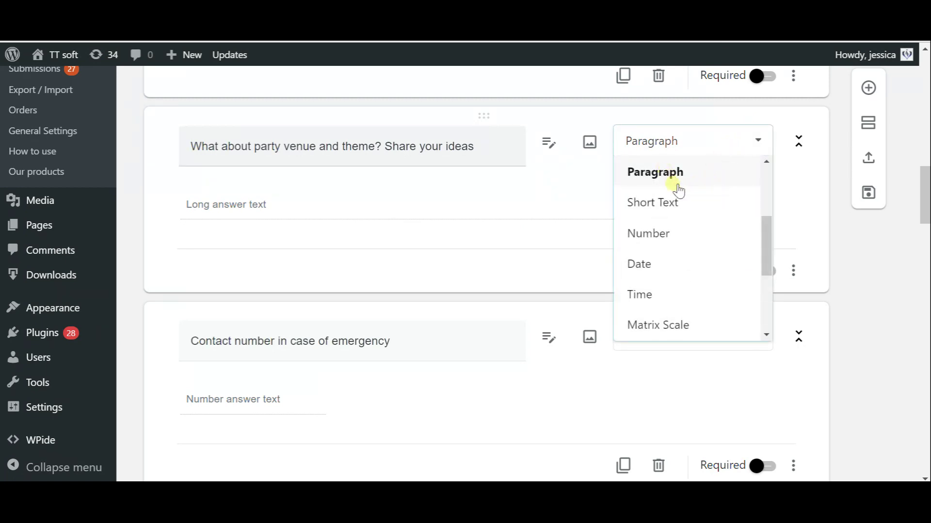
{"action": "scroll", "coordinate": [676, 204], "scroll_direction": "down", "scroll_amount": 2}
{"action": "scroll", "coordinate": [667, 315], "scroll_direction": "down", "scroll_amount": 1}
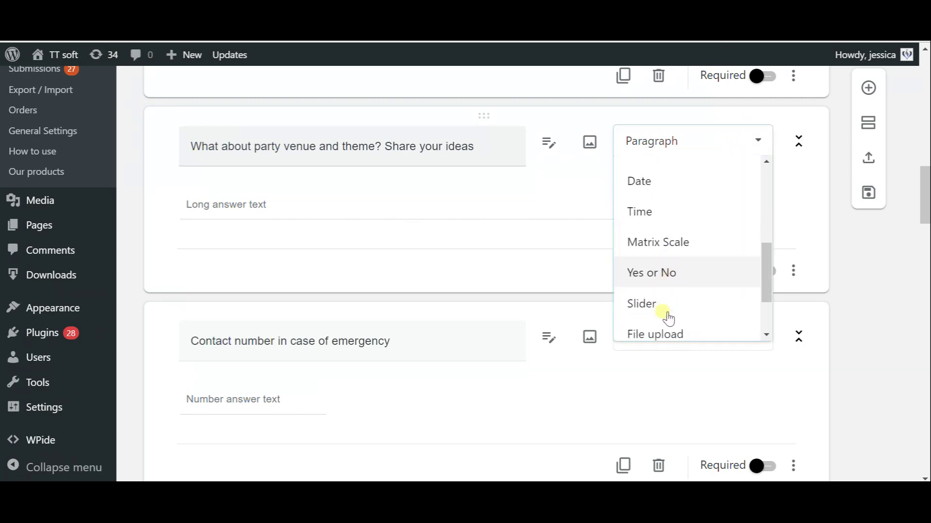
{"action": "scroll", "coordinate": [670, 293], "scroll_direction": "up", "scroll_amount": 3}
{"action": "scroll", "coordinate": [674, 218], "scroll_direction": "up", "scroll_amount": 2}
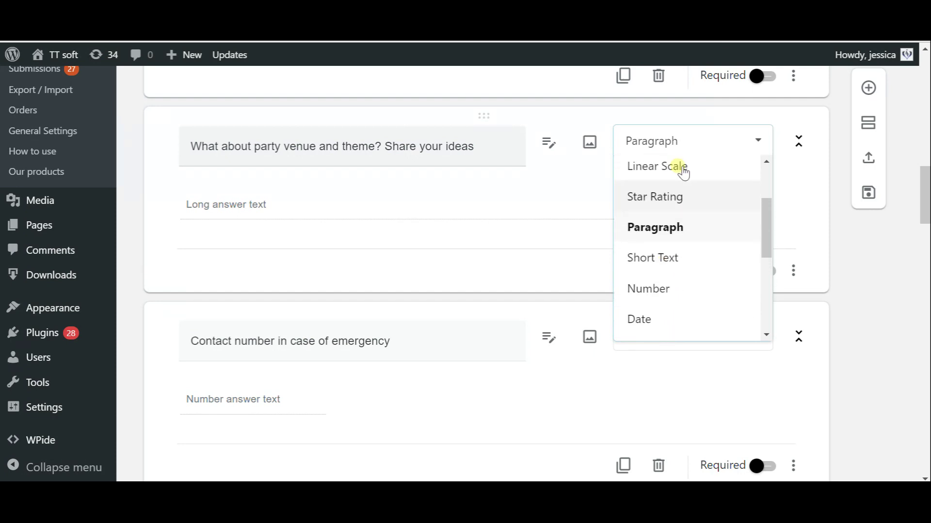
{"action": "left_click", "coordinate": [677, 147]}
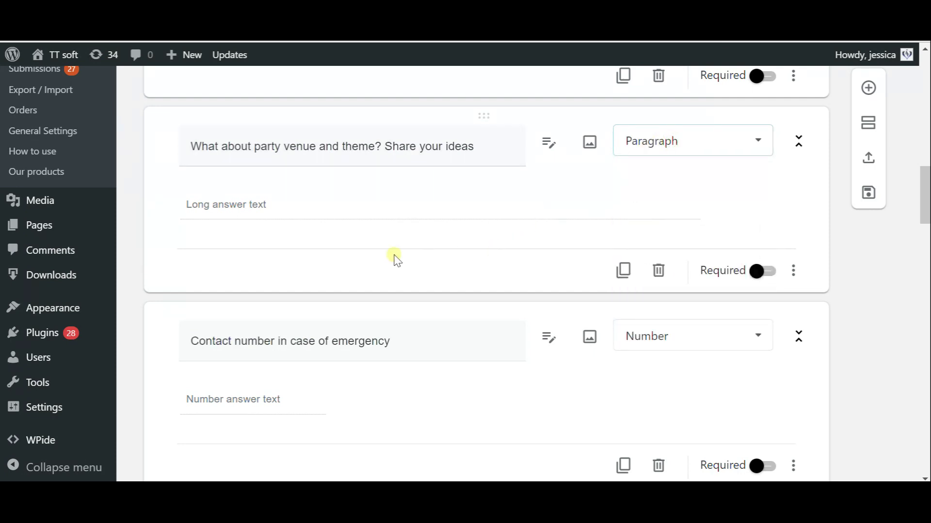
{"action": "scroll", "coordinate": [369, 257], "scroll_direction": "down", "scroll_amount": 2}
{"action": "scroll", "coordinate": [359, 252], "scroll_direction": "down", "scroll_amount": 1}
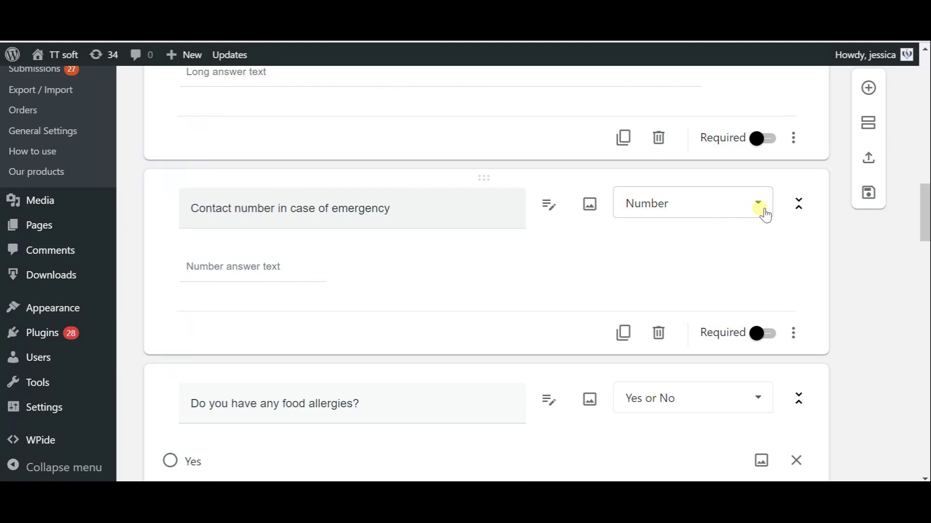
{"action": "scroll", "coordinate": [476, 278], "scroll_direction": "down", "scroll_amount": 3}
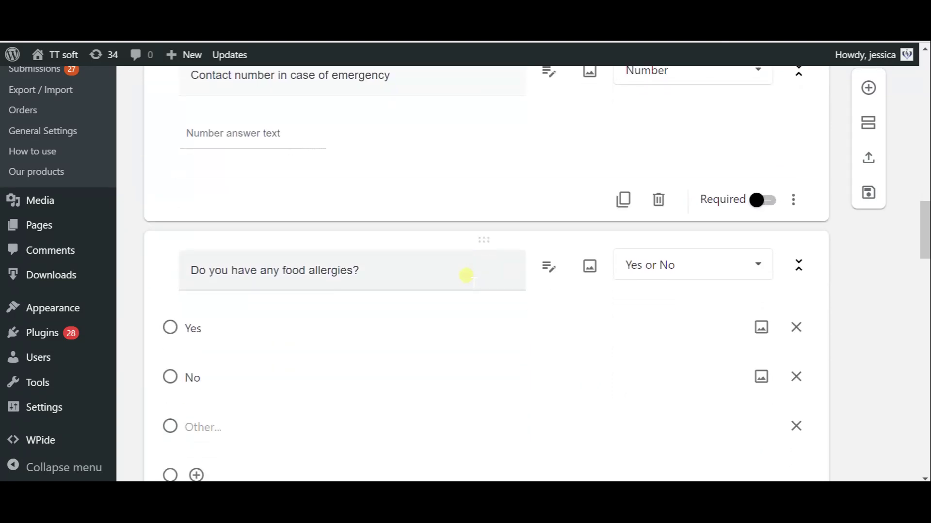
{"action": "scroll", "coordinate": [359, 253], "scroll_direction": "down", "scroll_amount": 3}
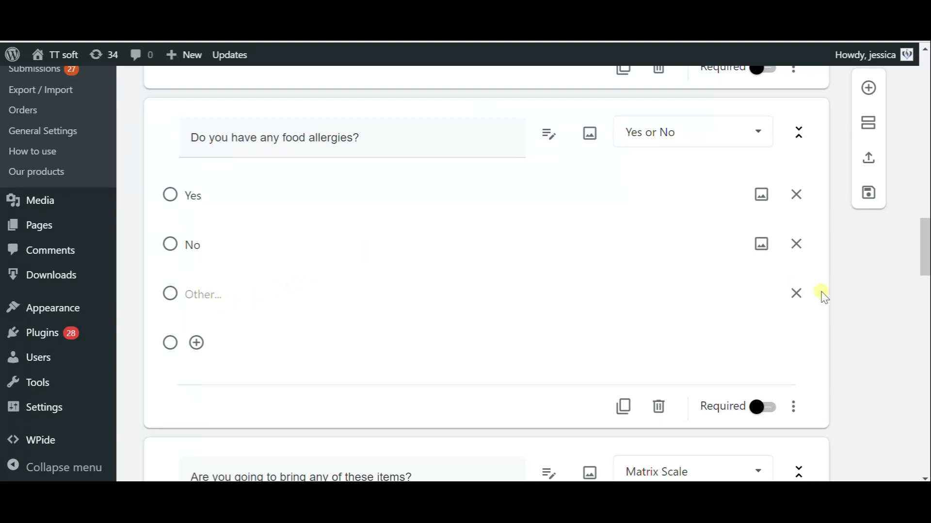
{"action": "left_click", "coordinate": [796, 294]}
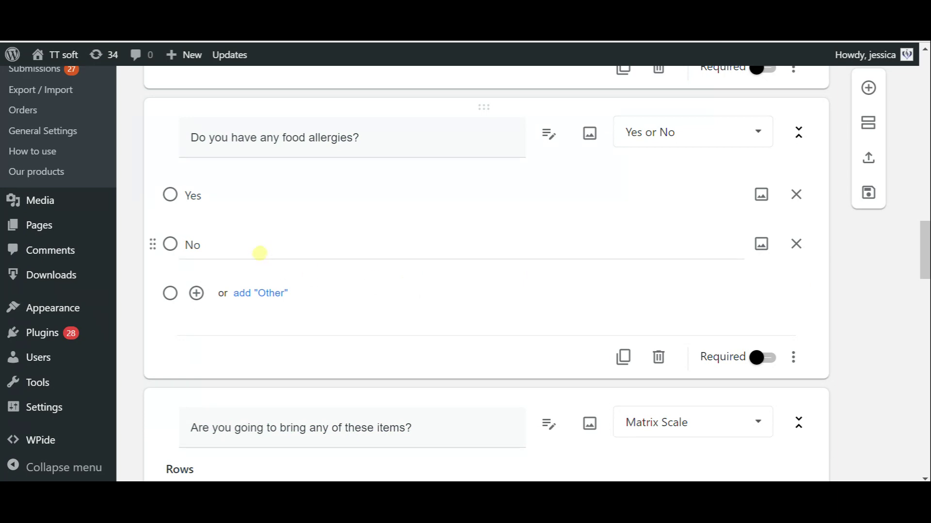
{"action": "left_click", "coordinate": [247, 295]}
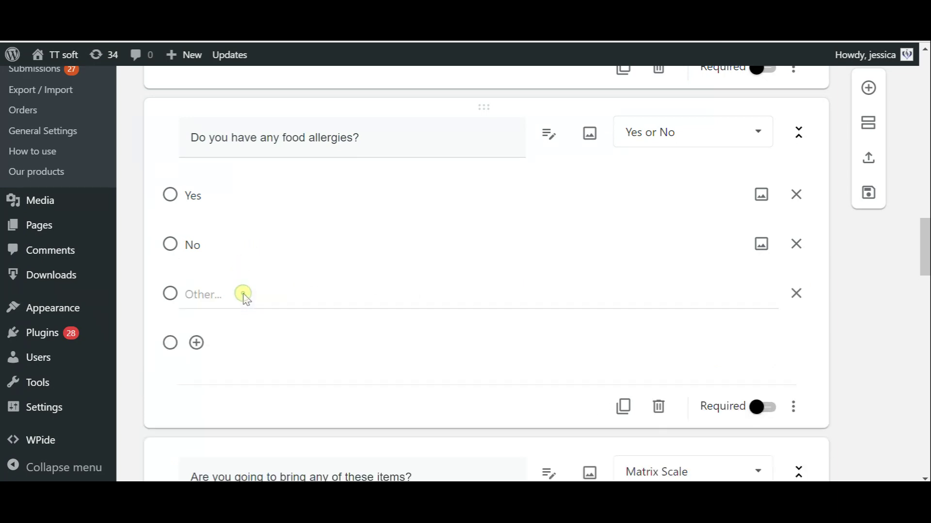
{"action": "left_click_drag", "start_coordinate": [193, 296], "coordinate": [258, 298]}
{"action": "scroll", "coordinate": [461, 305], "scroll_direction": "down", "scroll_amount": 5}
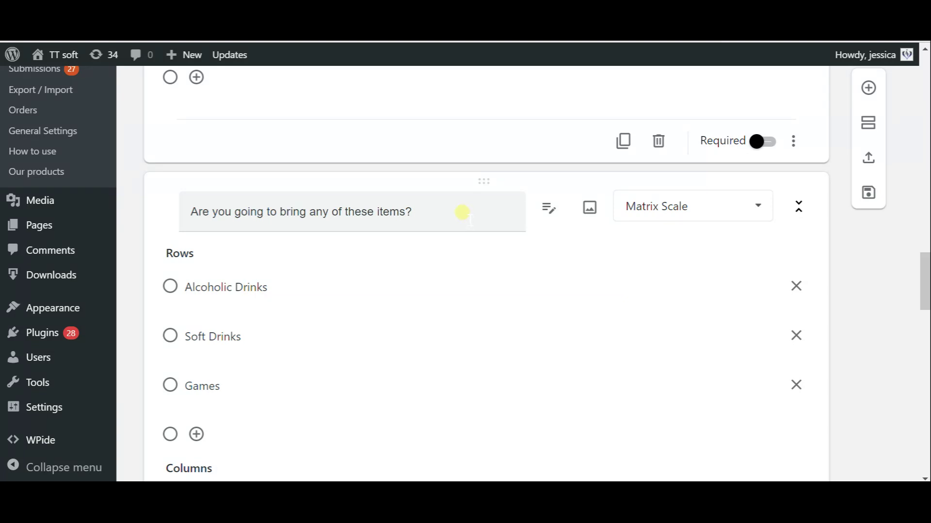
{"action": "scroll", "coordinate": [465, 213], "scroll_direction": "down", "scroll_amount": 1}
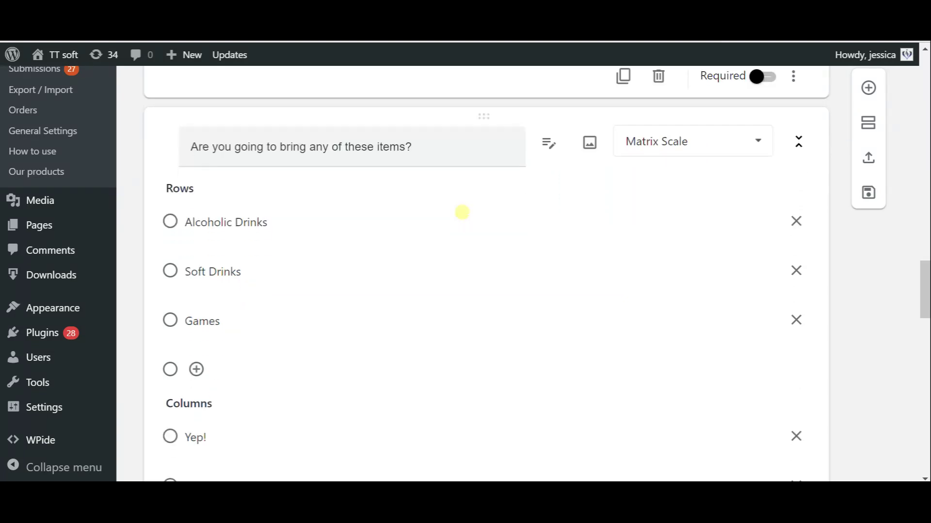
{"action": "left_click", "coordinate": [745, 142]}
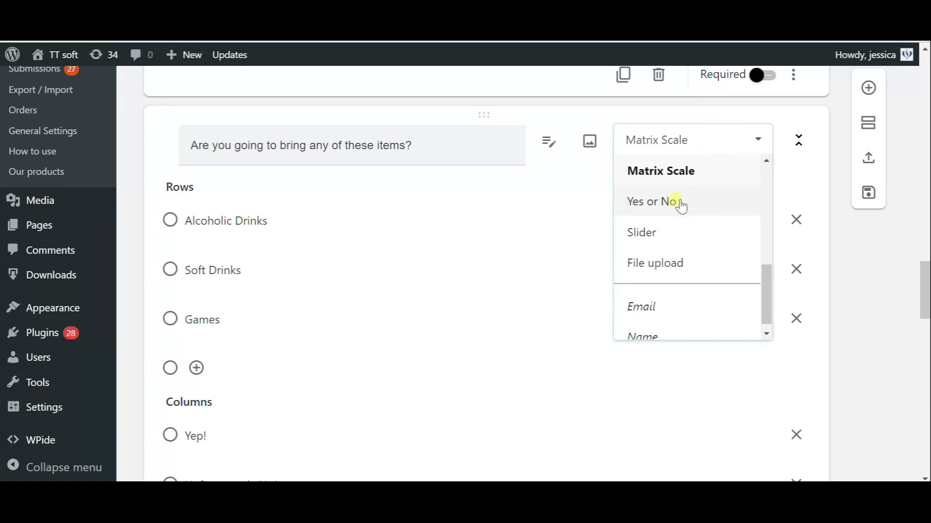
{"action": "left_click", "coordinate": [663, 172]}
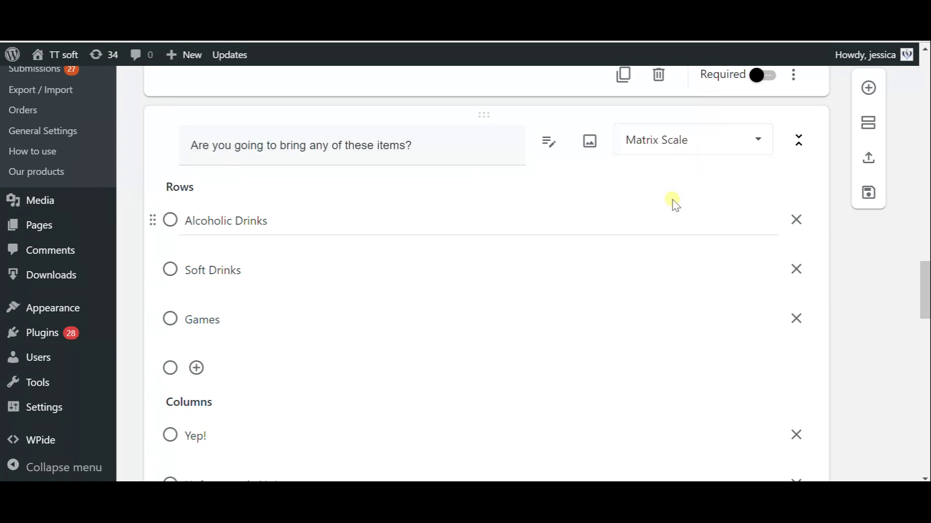
{"action": "scroll", "coordinate": [310, 209], "scroll_direction": "down", "scroll_amount": 2}
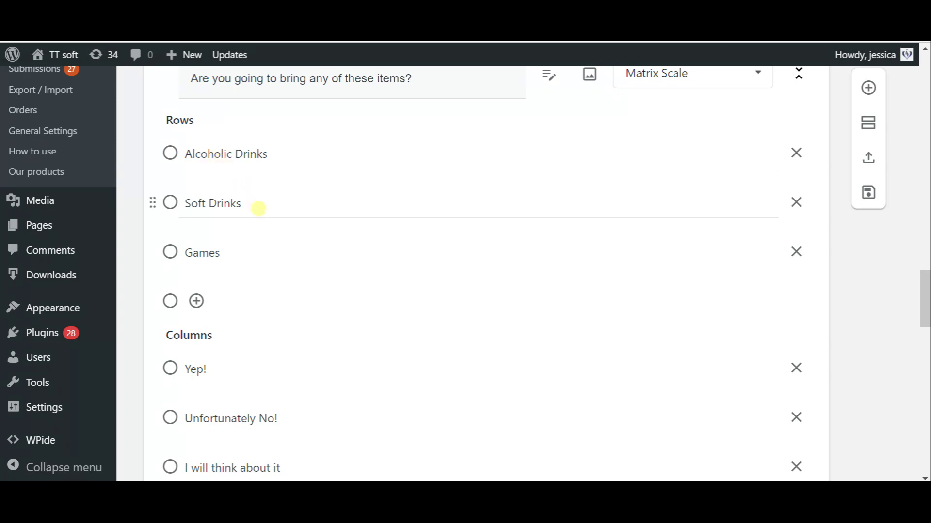
{"action": "scroll", "coordinate": [274, 252], "scroll_direction": "down", "scroll_amount": 2}
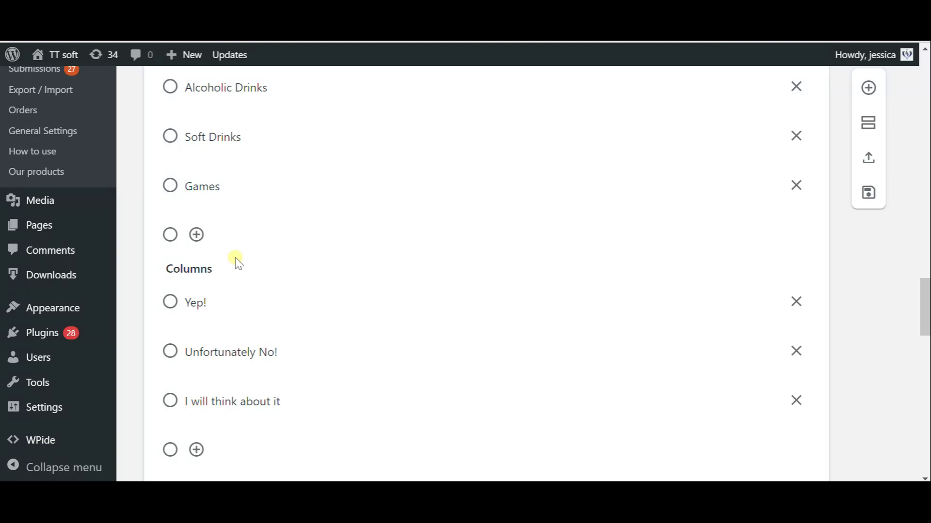
{"action": "scroll", "coordinate": [239, 264], "scroll_direction": "down", "scroll_amount": 2}
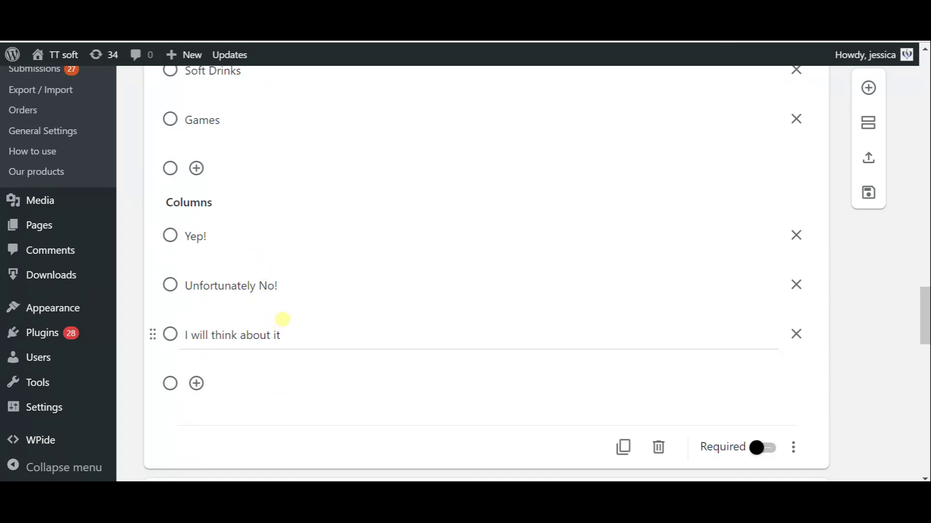
{"action": "scroll", "coordinate": [286, 305], "scroll_direction": "down", "scroll_amount": 4}
{"action": "scroll", "coordinate": [431, 252], "scroll_direction": "down", "scroll_amount": 1}
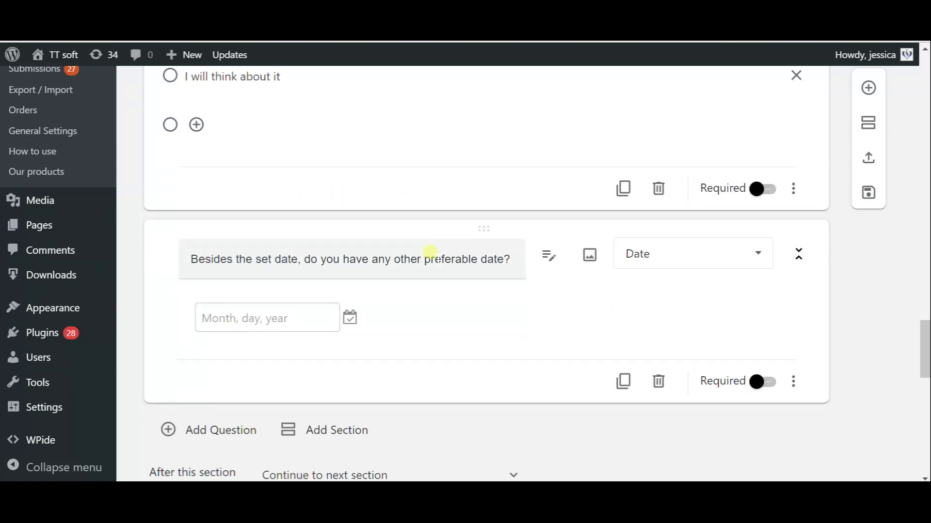
{"action": "scroll", "coordinate": [430, 252], "scroll_direction": "down", "scroll_amount": 2}
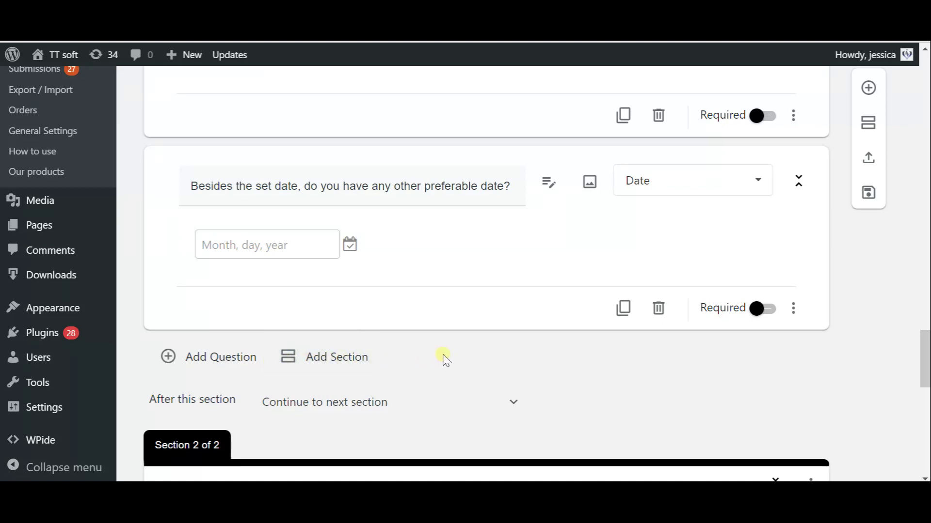
{"action": "scroll", "coordinate": [424, 327], "scroll_direction": "down", "scroll_amount": 3}
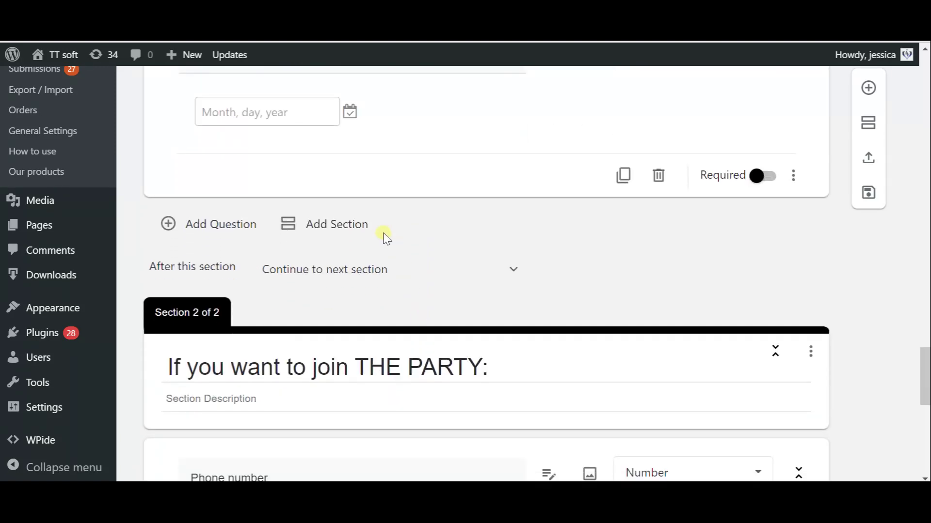
{"action": "scroll", "coordinate": [151, 287], "scroll_direction": "down", "scroll_amount": 2}
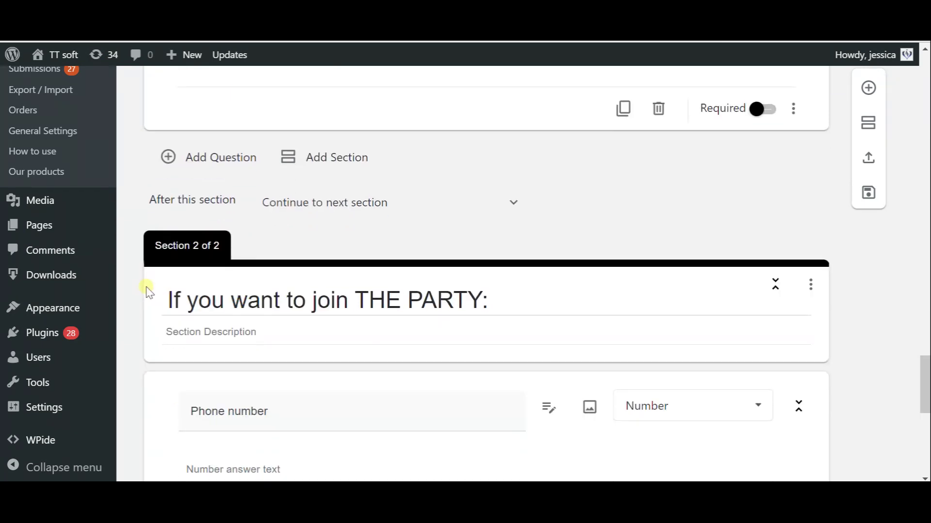
{"action": "left_click_drag", "start_coordinate": [150, 246], "coordinate": [217, 258]}
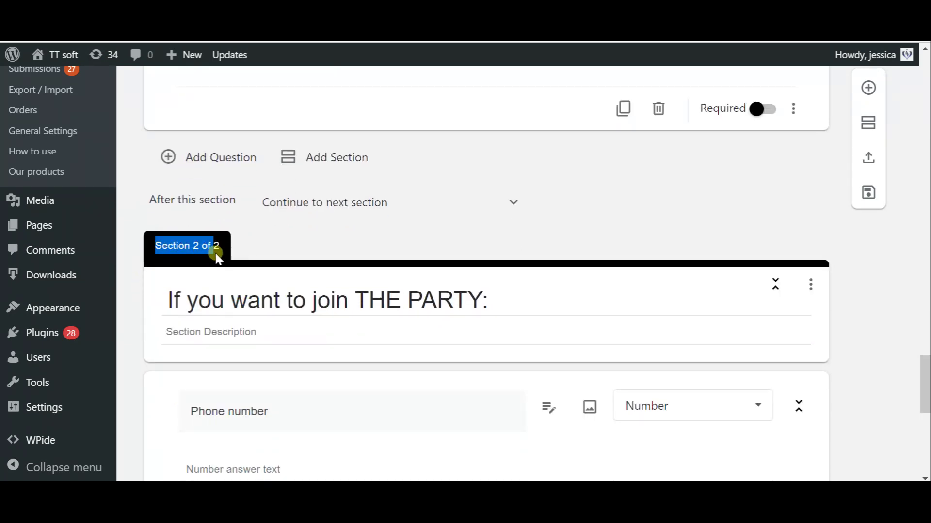
{"action": "left_click", "coordinate": [272, 250]}
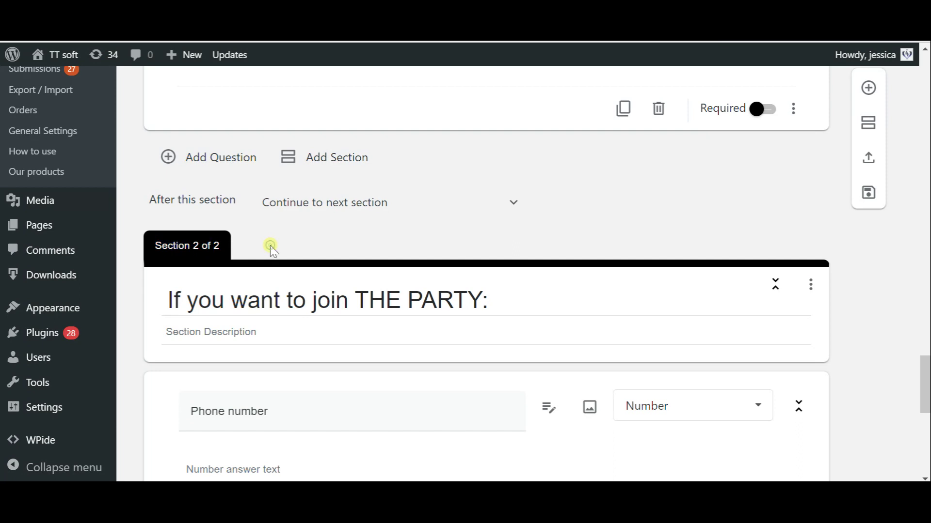
{"action": "scroll", "coordinate": [267, 244], "scroll_direction": "down", "scroll_amount": 2}
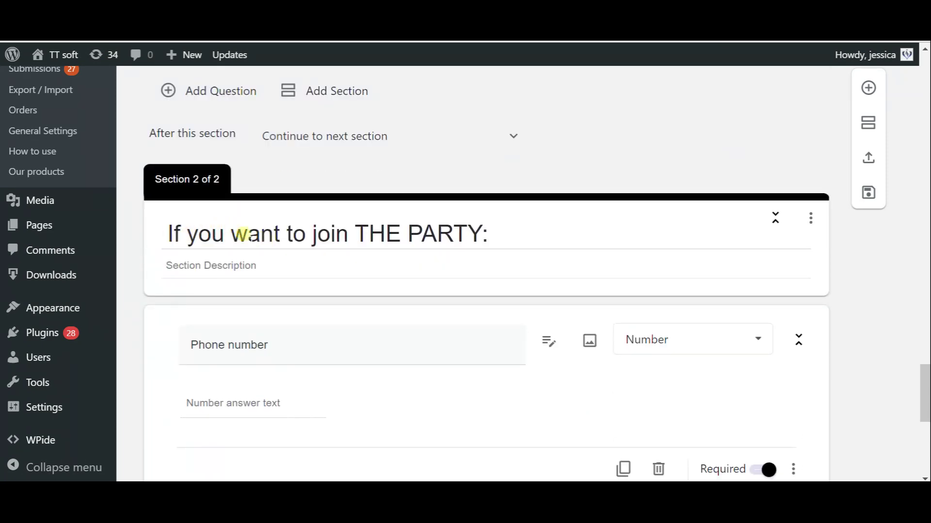
{"action": "left_click", "coordinate": [488, 233]}
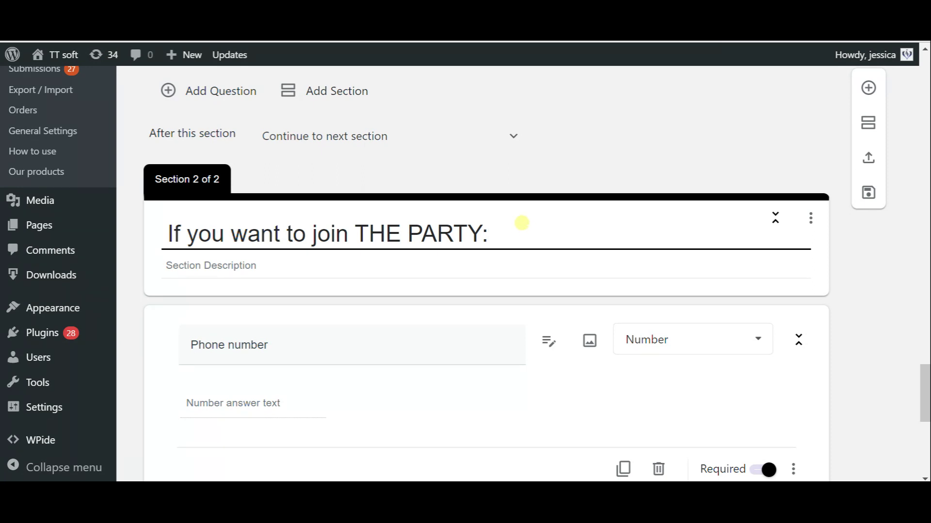
{"action": "scroll", "coordinate": [522, 222], "scroll_direction": "down", "scroll_amount": 1}
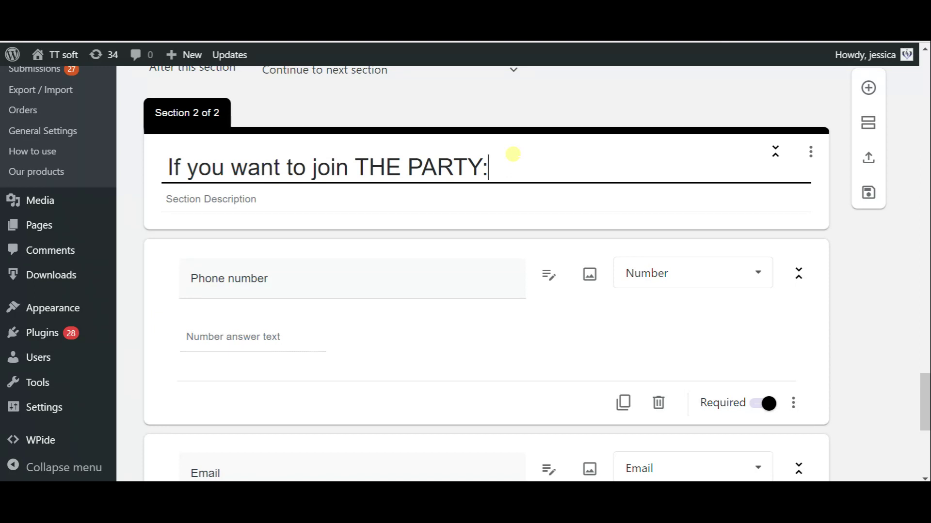
{"action": "scroll", "coordinate": [513, 154], "scroll_direction": "down", "scroll_amount": 1}
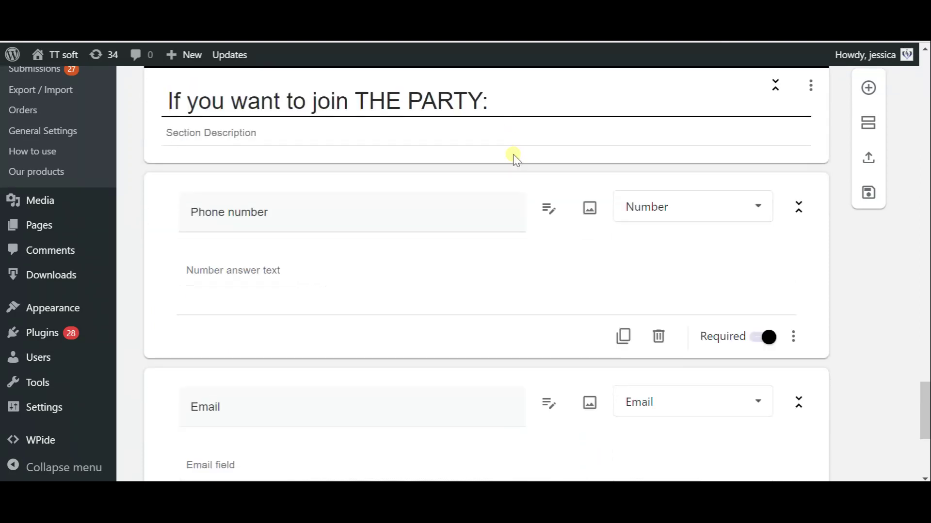
{"action": "left_click", "coordinate": [309, 210]}
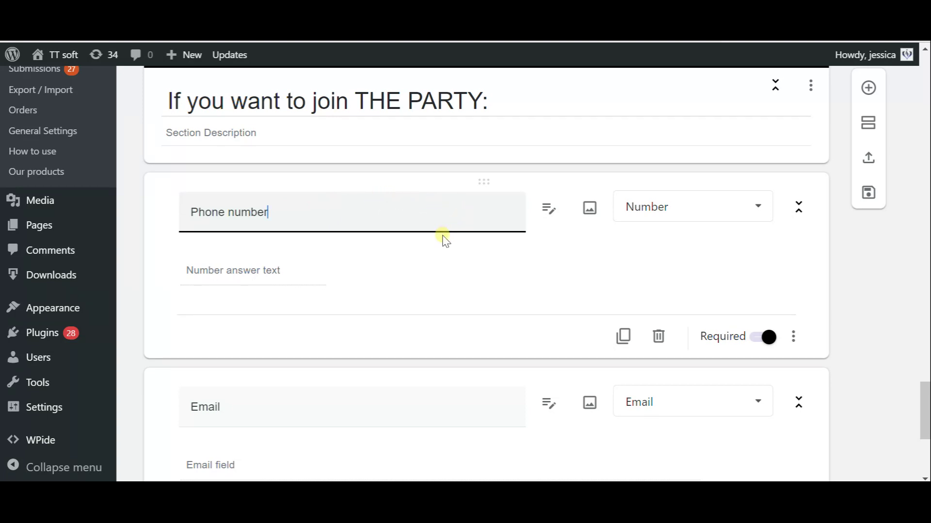
{"action": "scroll", "coordinate": [442, 240], "scroll_direction": "down", "scroll_amount": 1}
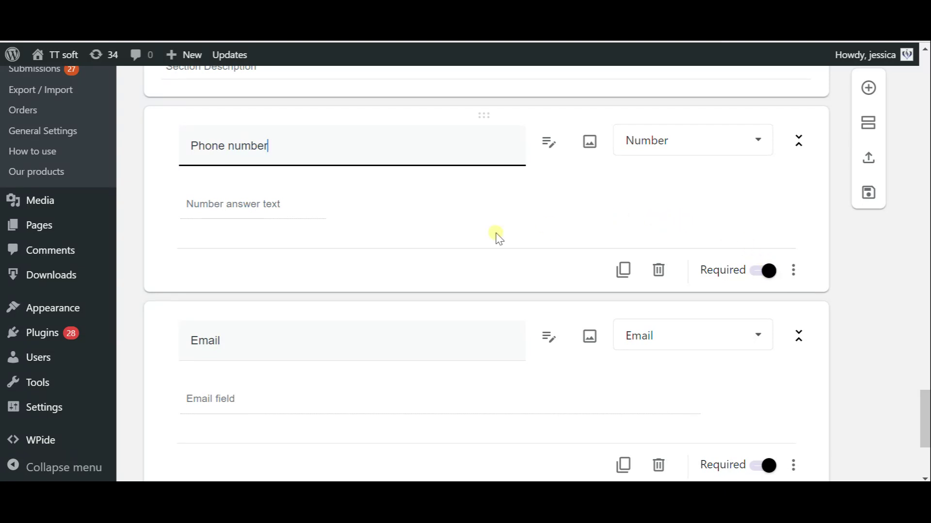
{"action": "scroll", "coordinate": [460, 238], "scroll_direction": "down", "scroll_amount": 2}
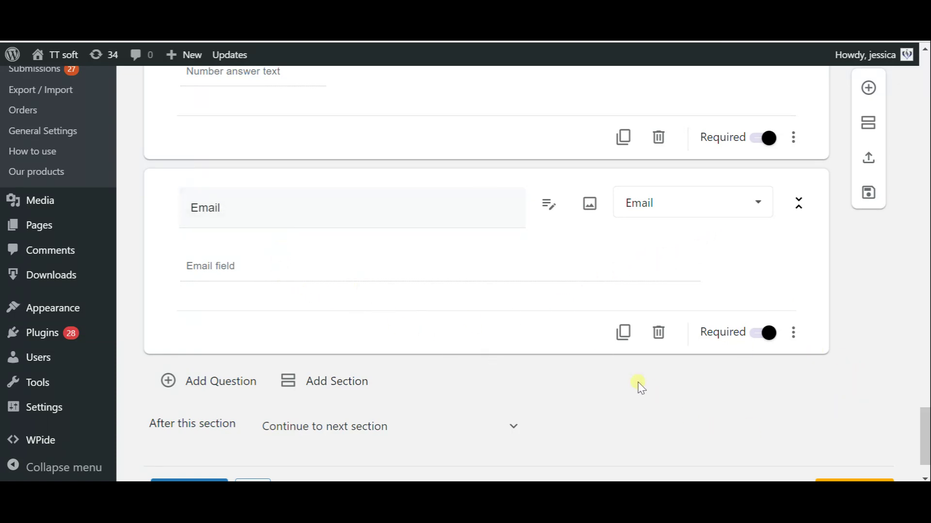
{"action": "scroll", "coordinate": [581, 402], "scroll_direction": "down", "scroll_amount": 2}
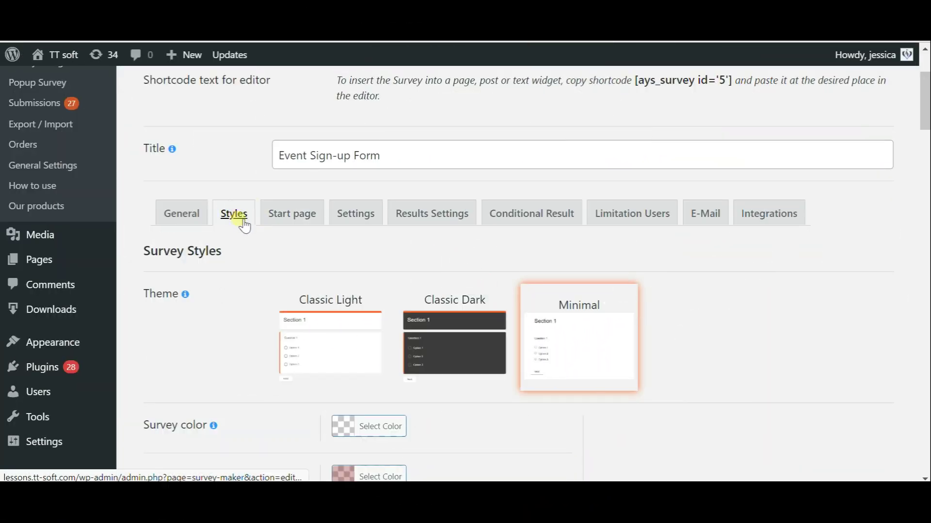
Scroll through the style settings to review the theme, colours, width fields and survey logo.
{"action": "scroll", "coordinate": [242, 218], "scroll_direction": "down", "scroll_amount": 3}
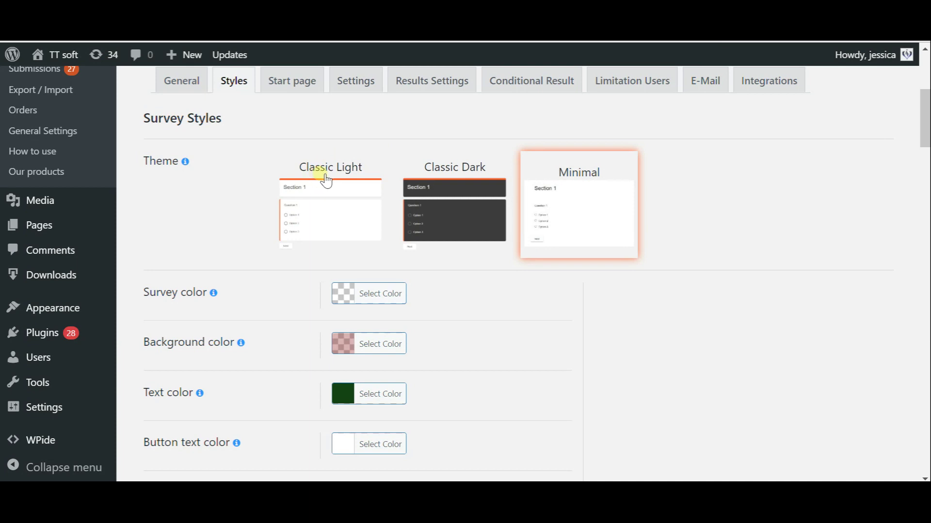
{"action": "scroll", "coordinate": [189, 228], "scroll_direction": "down", "scroll_amount": 3}
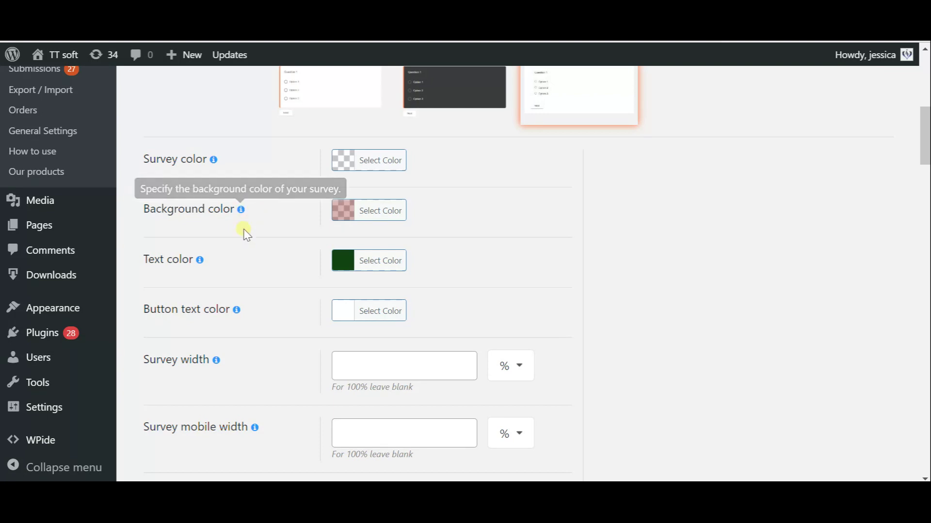
{"action": "mouse_move", "coordinate": [200, 264]}
{"action": "scroll", "coordinate": [266, 183], "scroll_direction": "down", "scroll_amount": 8}
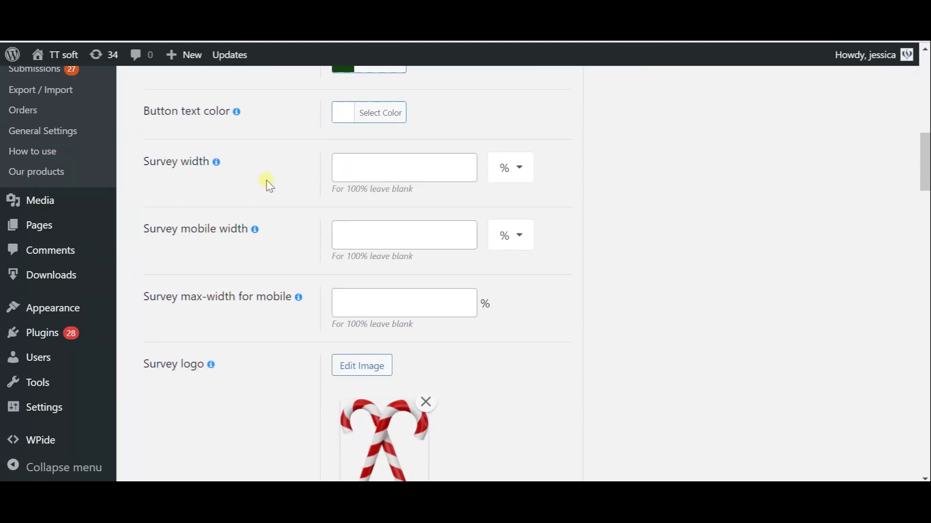
{"action": "scroll", "coordinate": [300, 220], "scroll_direction": "down", "scroll_amount": 1}
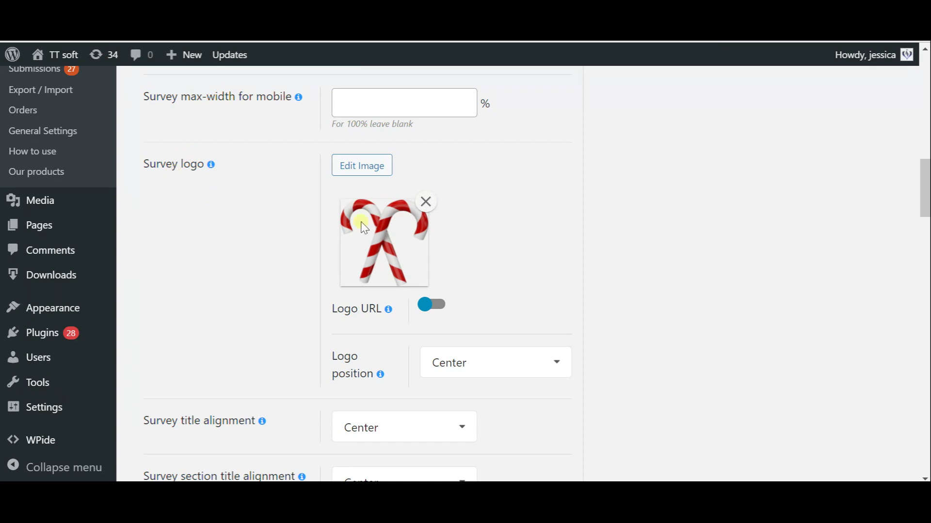
{"action": "left_click", "coordinate": [406, 212]}
{"action": "scroll", "coordinate": [326, 209], "scroll_direction": "down", "scroll_amount": 4}
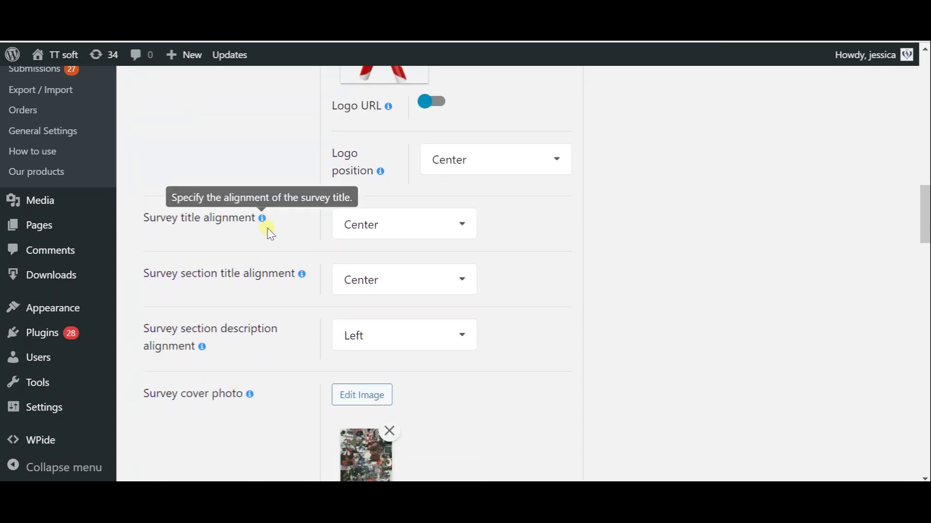
{"action": "scroll", "coordinate": [276, 231], "scroll_direction": "down", "scroll_amount": 3}
{"action": "scroll", "coordinate": [402, 204], "scroll_direction": "down", "scroll_amount": 2}
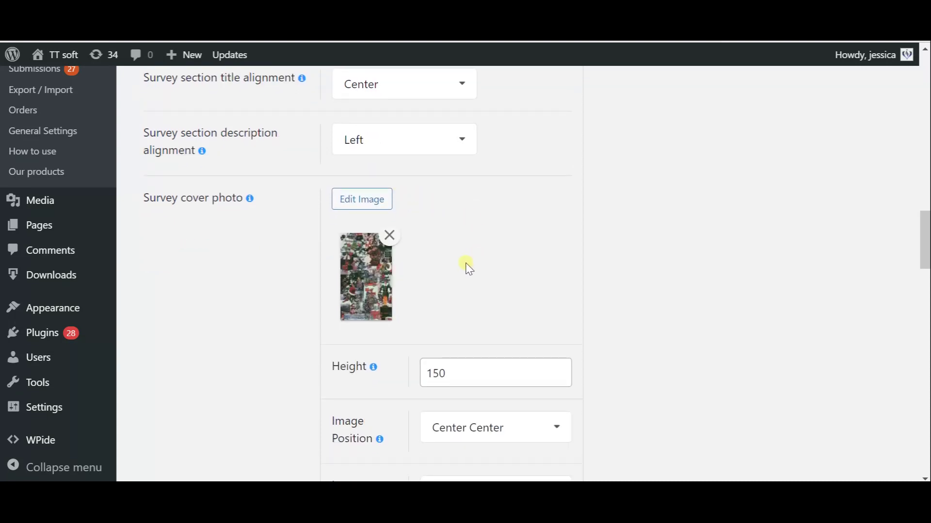
{"action": "mouse_move", "coordinate": [253, 208]}
{"action": "scroll", "coordinate": [588, 222], "scroll_direction": "down", "scroll_amount": 3}
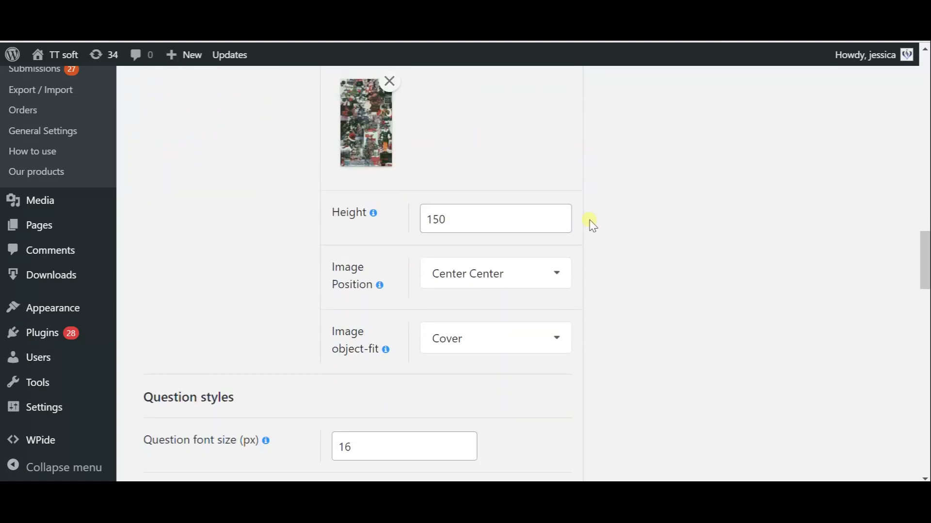
{"action": "scroll", "coordinate": [592, 225], "scroll_direction": "down", "scroll_amount": 2}
{"action": "scroll", "coordinate": [166, 285], "scroll_direction": "down", "scroll_amount": 3}
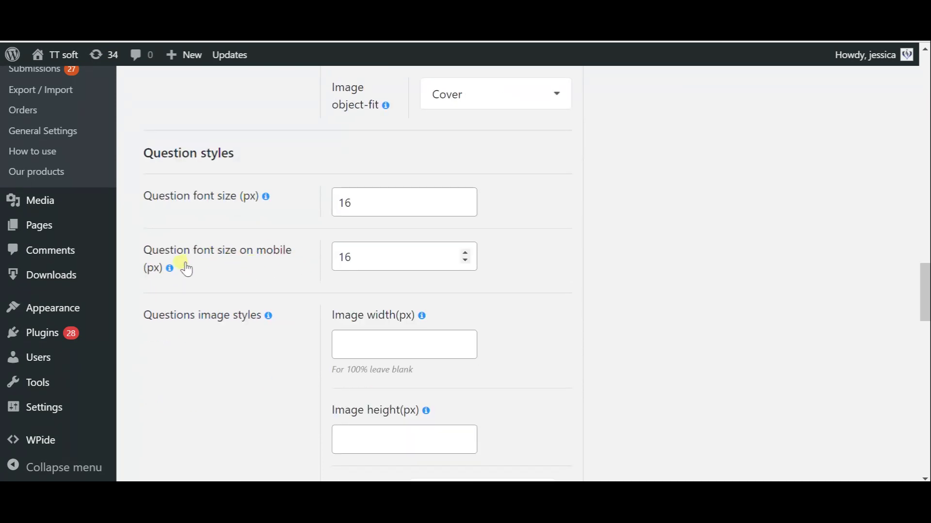
{"action": "scroll", "coordinate": [305, 262], "scroll_direction": "down", "scroll_amount": 7}
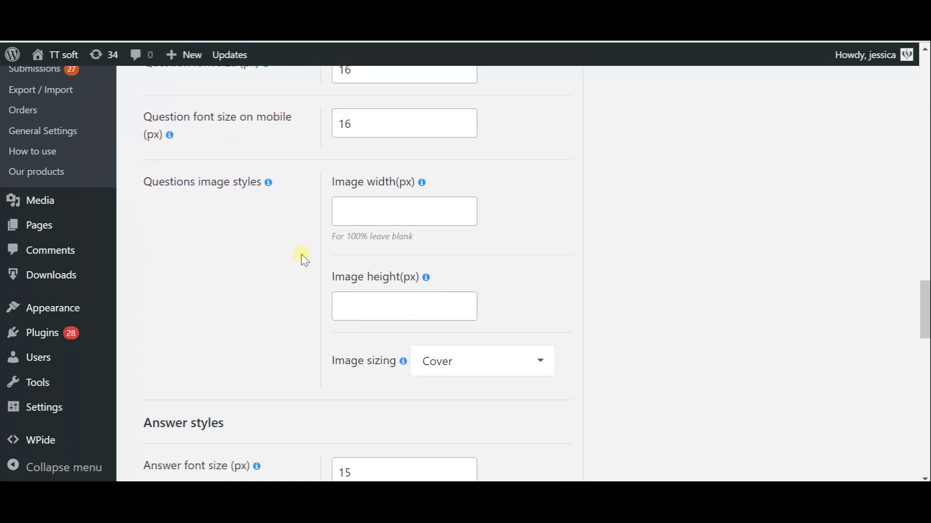
{"action": "scroll", "coordinate": [279, 225], "scroll_direction": "down", "scroll_amount": 8}
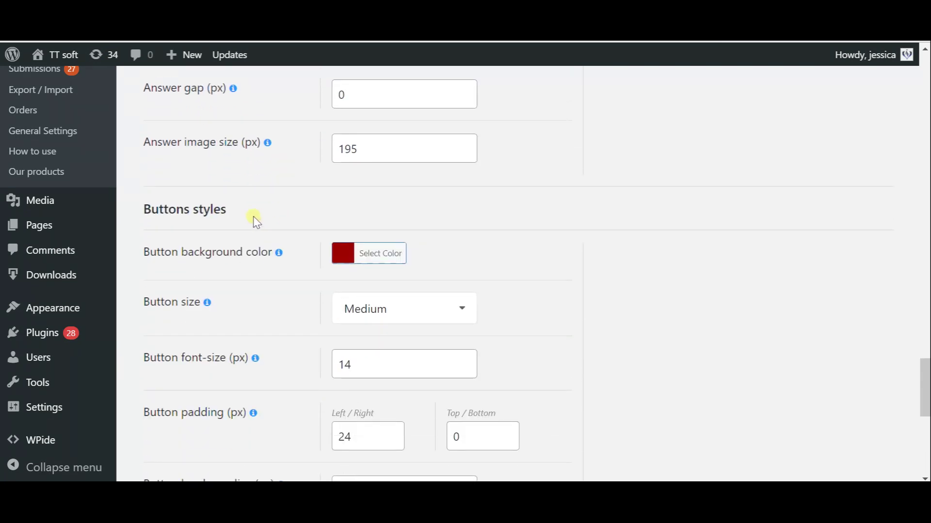
{"action": "left_click_drag", "start_coordinate": [256, 222], "coordinate": [175, 222]}
{"action": "scroll", "coordinate": [339, 206], "scroll_direction": "down", "scroll_amount": 4}
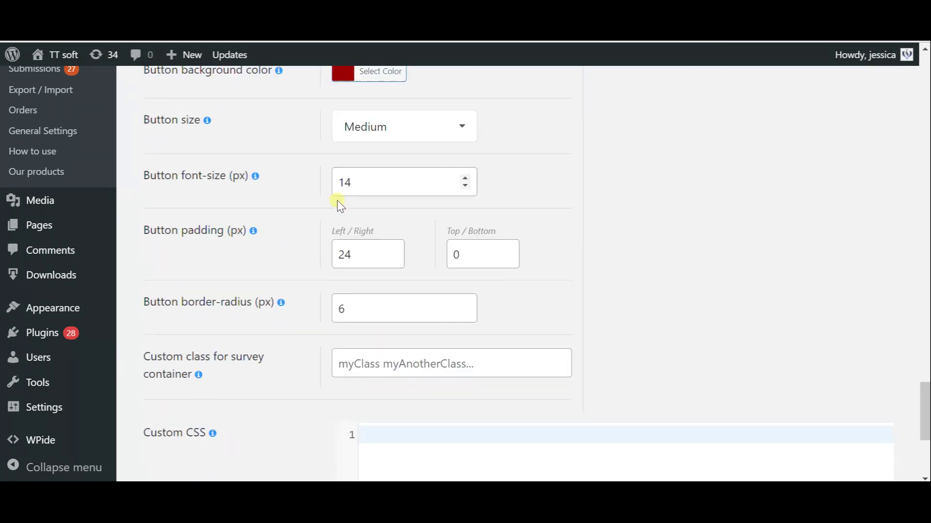
{"action": "scroll", "coordinate": [340, 206], "scroll_direction": "down", "scroll_amount": 5}
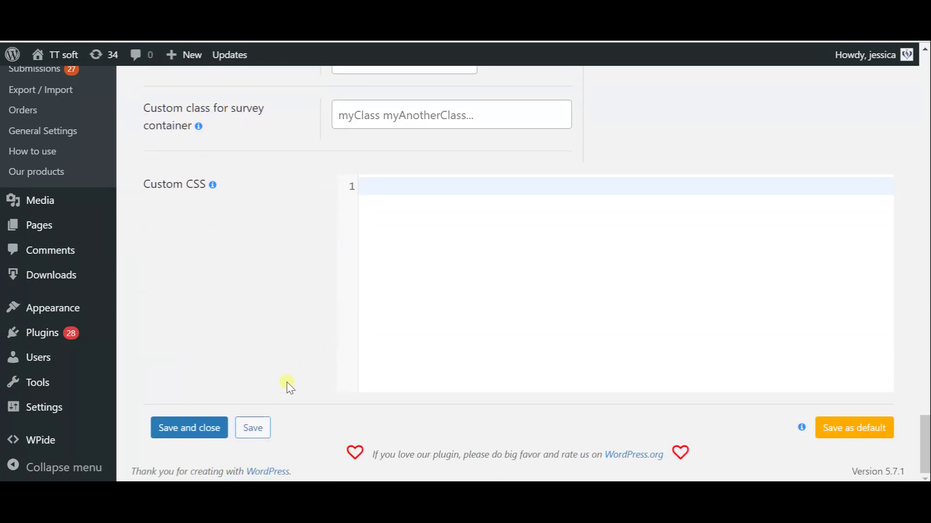
Save the Event Sign-up Form survey from the bottom of its settings page.
{"action": "left_click", "coordinate": [254, 429]}
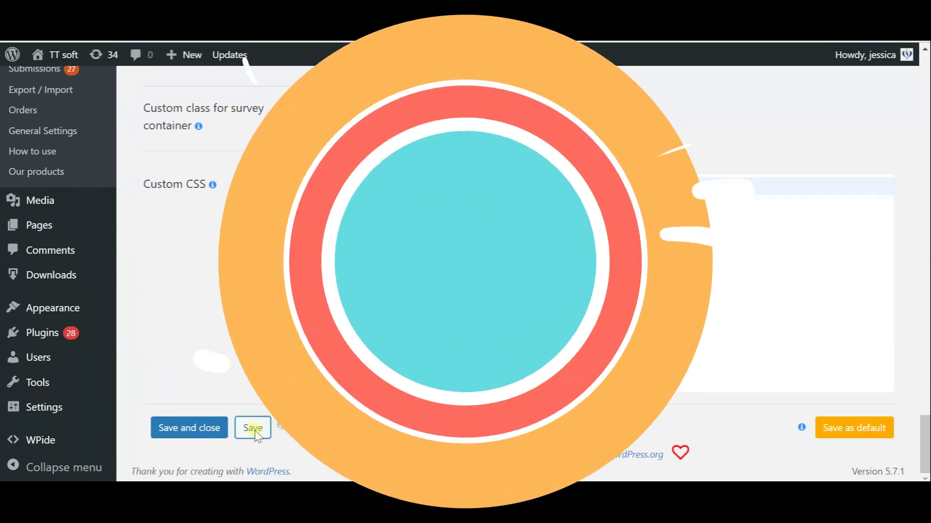